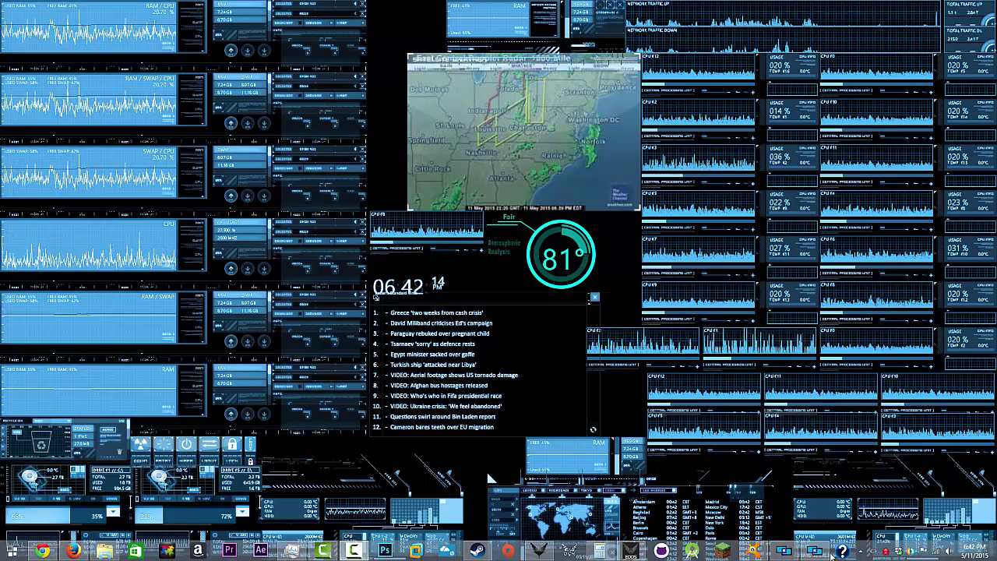
- In iSpy, show the Garage camera's Scheduling settings and inspect the 00:00 -> 01:00 entry
{"action": "left_click", "coordinate": [814, 551]}
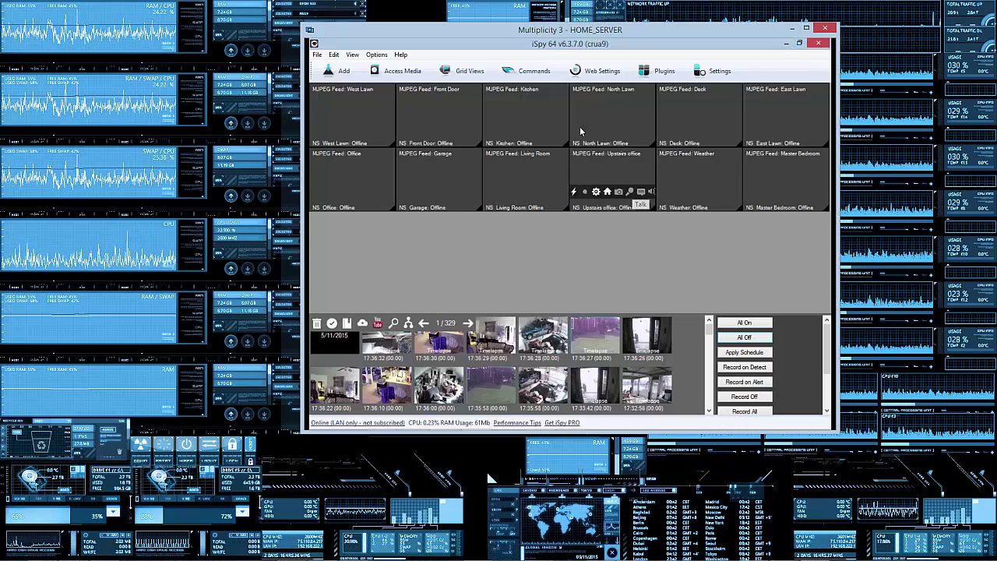
{"action": "left_click", "coordinate": [806, 30]}
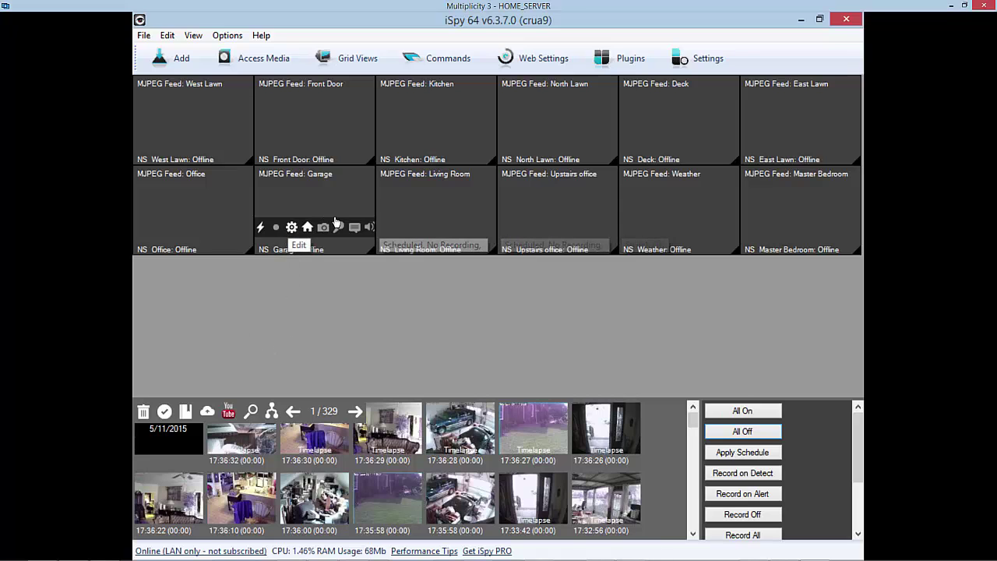
{"action": "left_click", "coordinate": [336, 225]}
{"action": "left_click", "coordinate": [636, 52]}
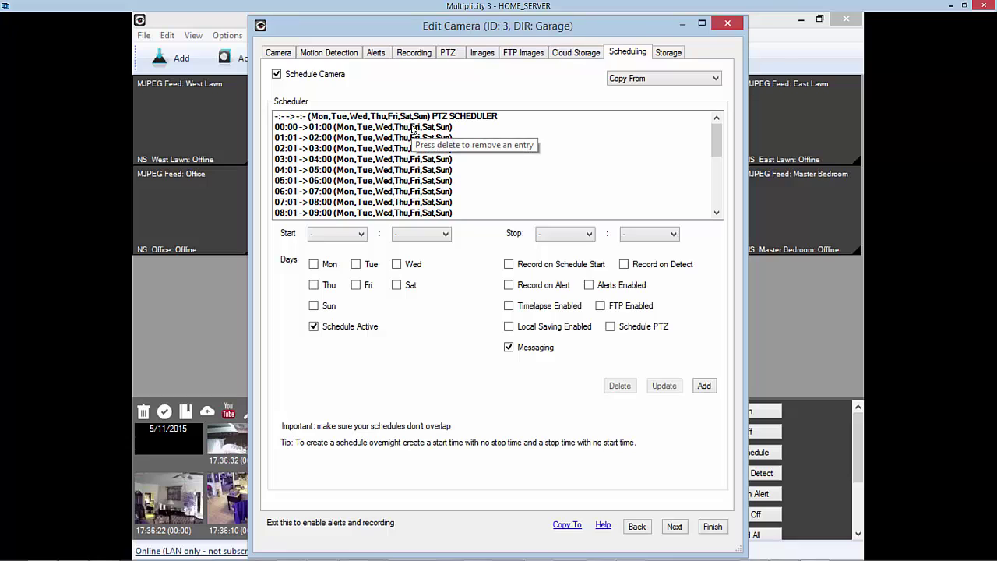
{"action": "left_click", "coordinate": [413, 127]}
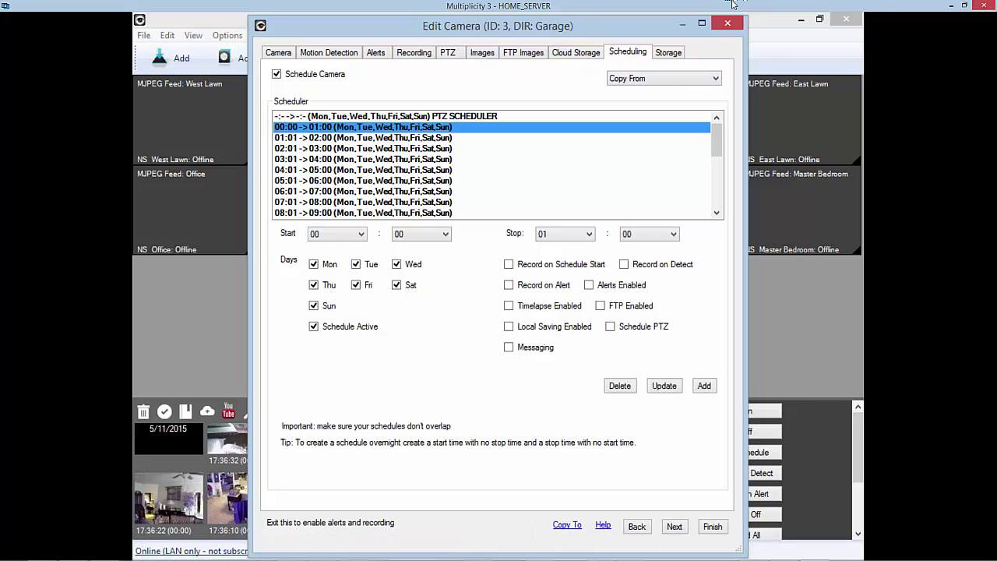
{"action": "left_click_drag", "start_coordinate": [731, 5], "coordinate": [443, 55]}
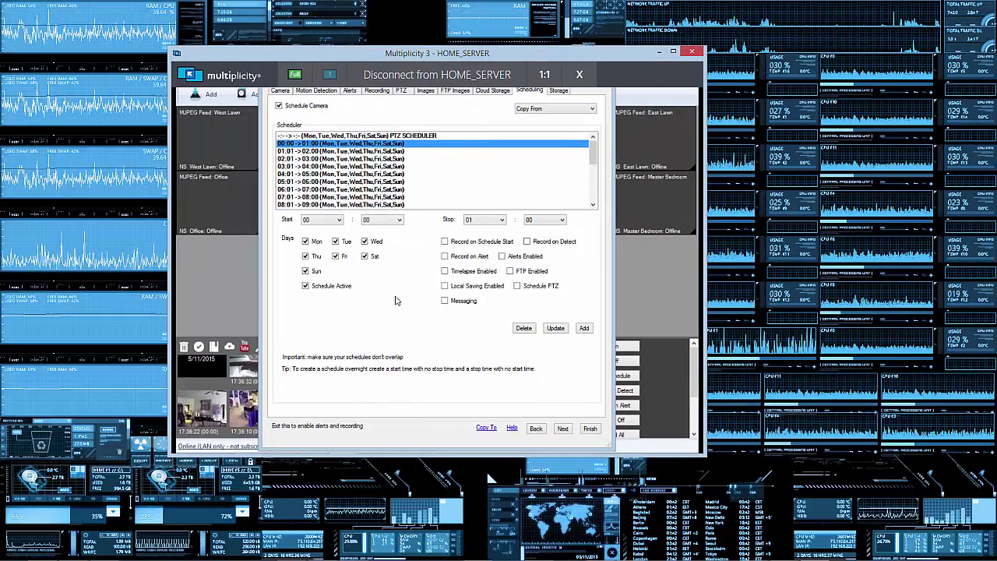
{"action": "mouse_move", "coordinate": [279, 449]}
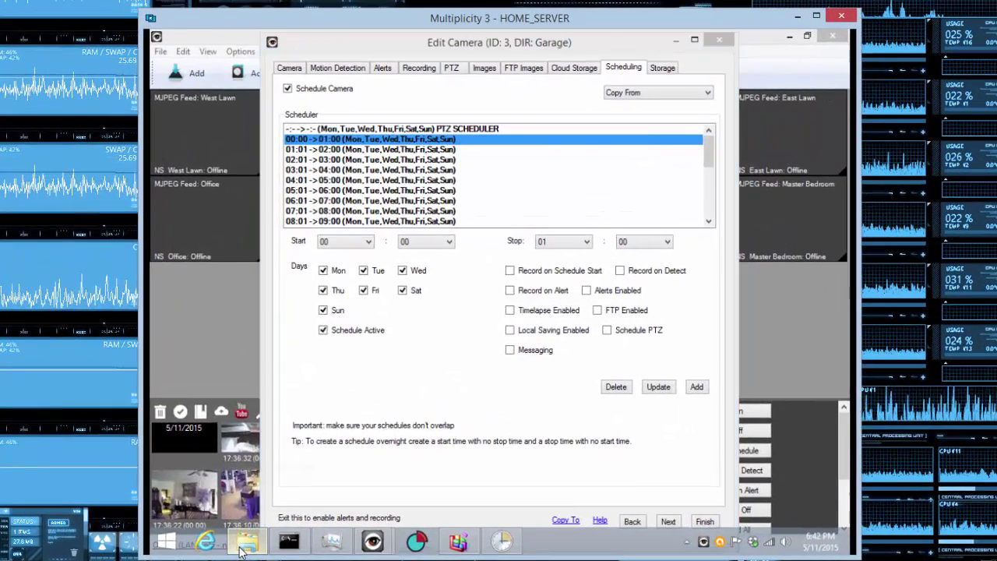
- Create 'New Text Document' in the Dropbox Secuirty folder and open it in Notepad
{"action": "left_click", "coordinate": [242, 549]}
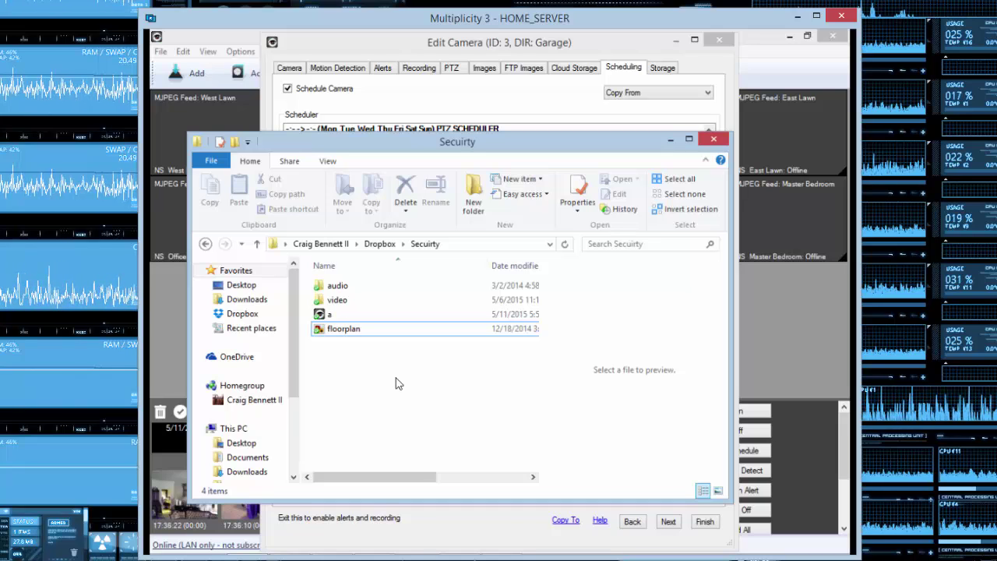
{"action": "right_click", "coordinate": [395, 382]}
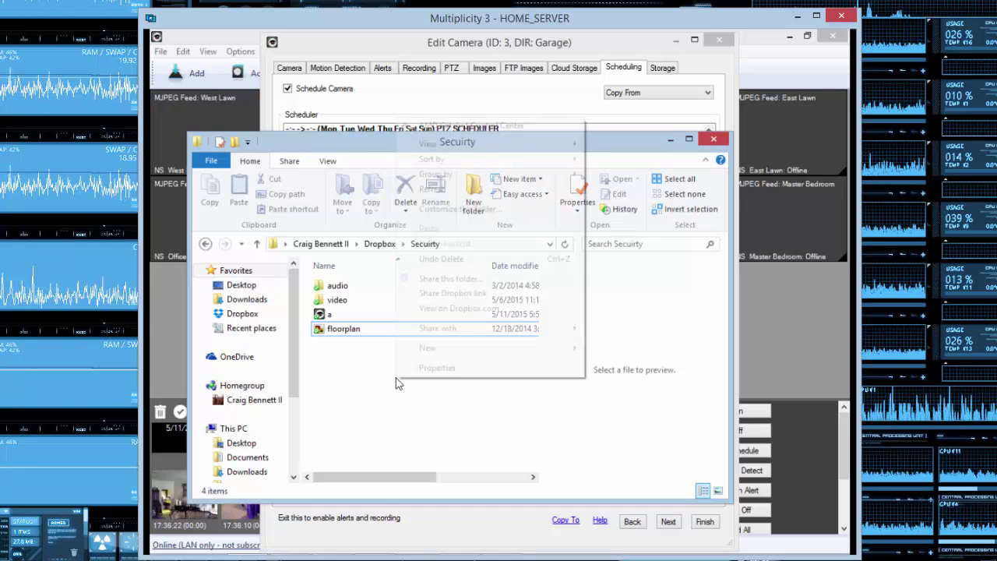
{"action": "mouse_move", "coordinate": [454, 348]}
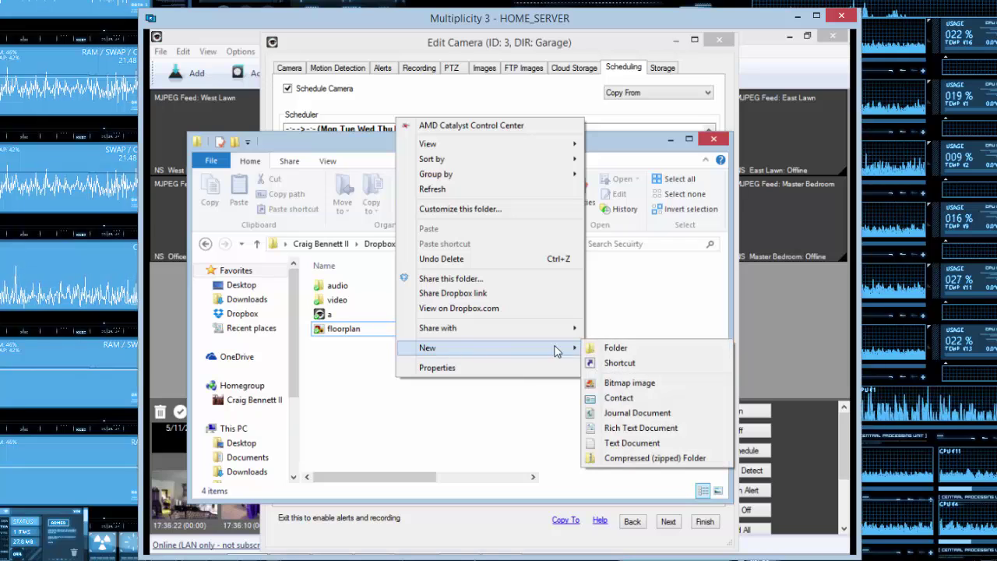
{"action": "left_click", "coordinate": [650, 443]}
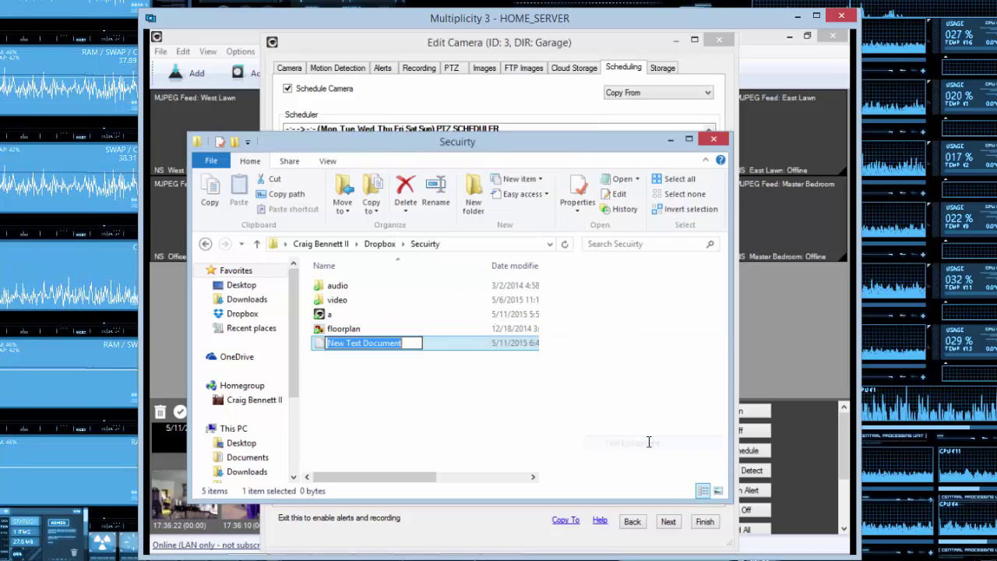
{"action": "left_click", "coordinate": [423, 350]}
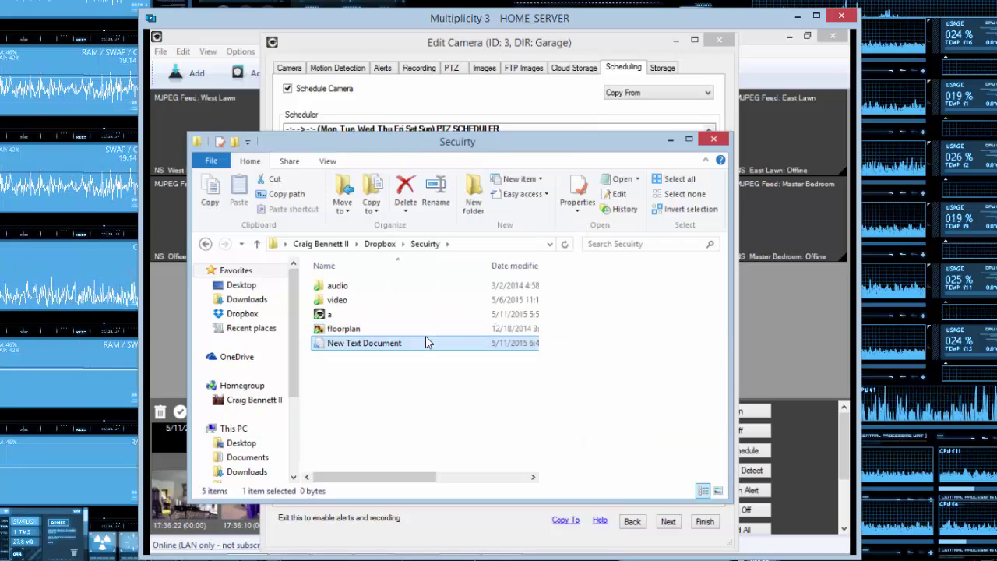
{"action": "double_click", "coordinate": [415, 352]}
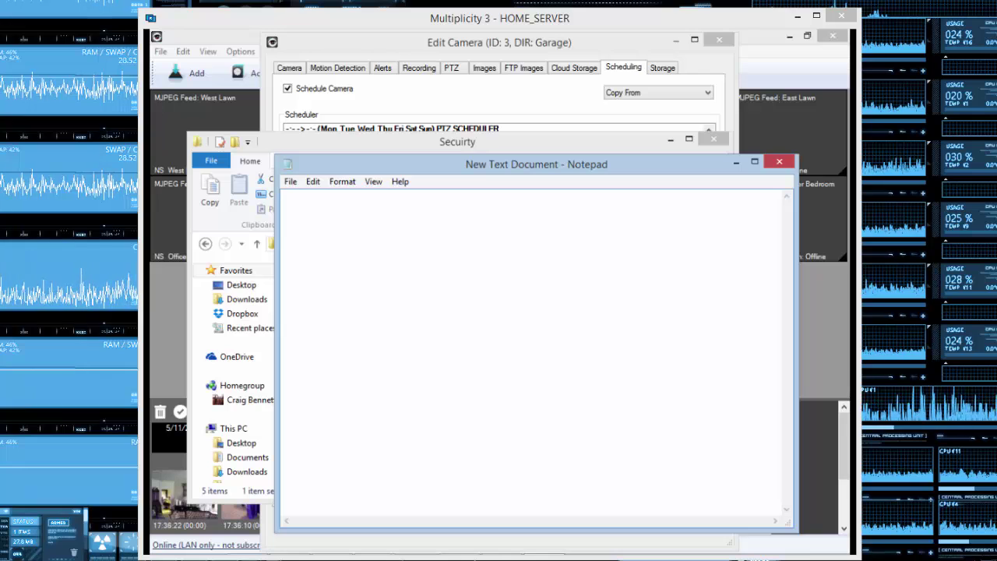
- Paste taskkill /f /im "ispy.exe" into the document, checking iSpy.exe's process name in Task Manager
{"action": "right_click", "coordinate": [399, 270]}
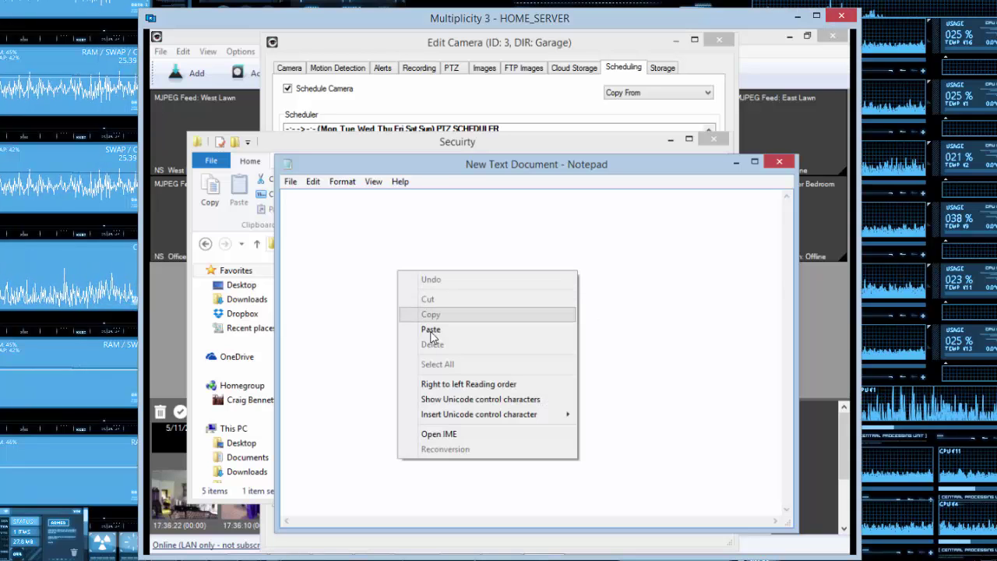
{"action": "left_click", "coordinate": [445, 328]}
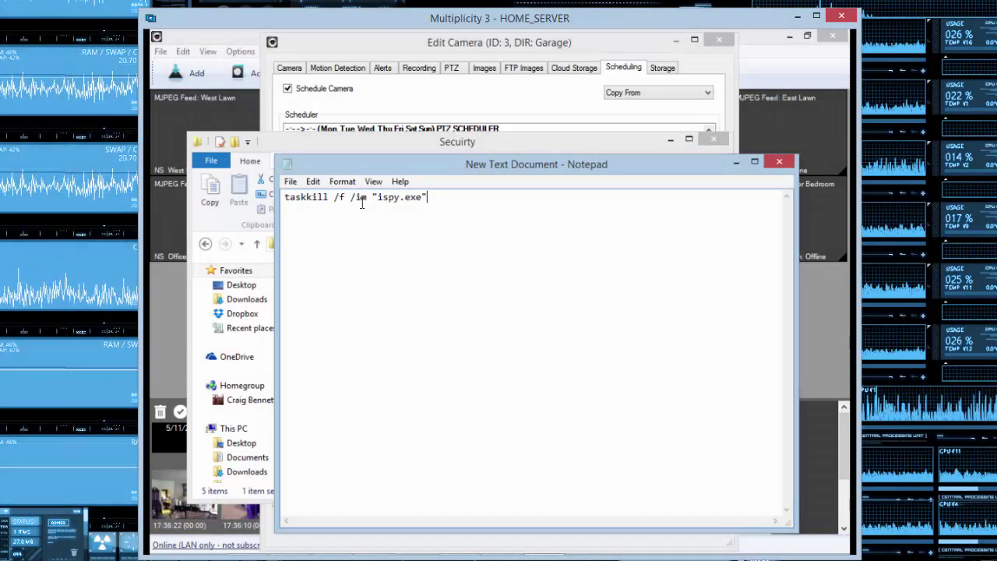
{"action": "key", "text": "ctrl+shift+Escape"}
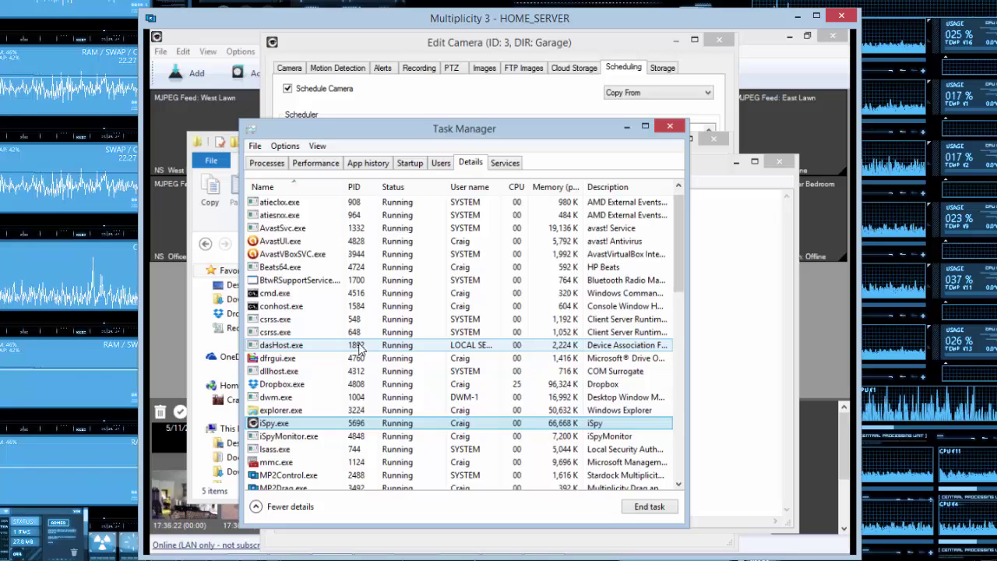
{"action": "left_click", "coordinate": [725, 352]}
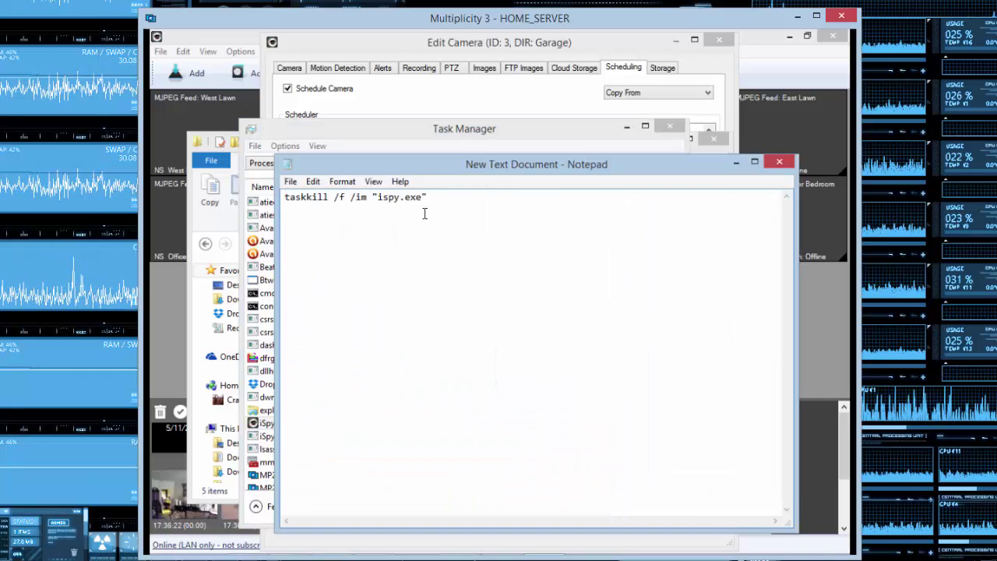
{"action": "left_click", "coordinate": [352, 139]}
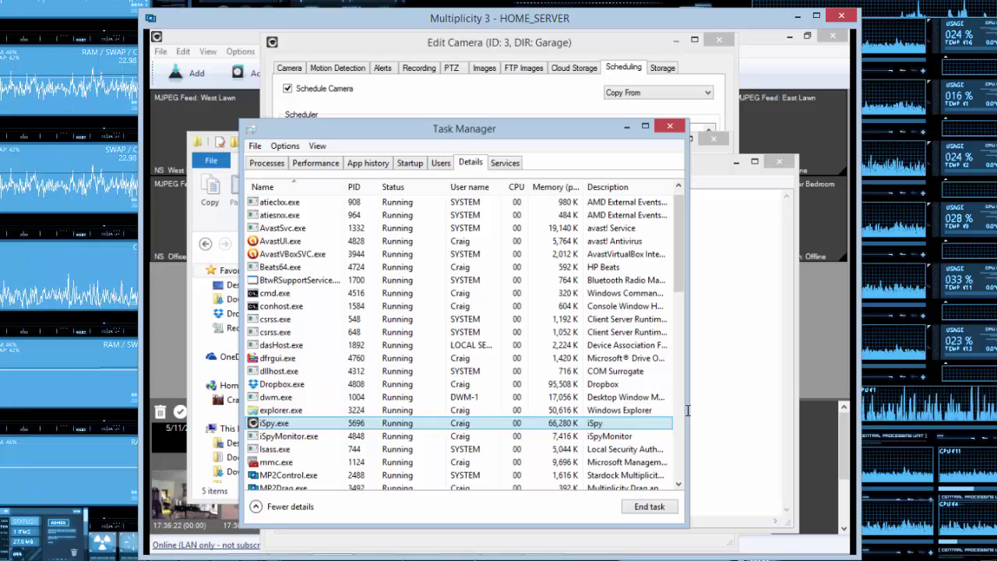
{"action": "left_click", "coordinate": [687, 410]}
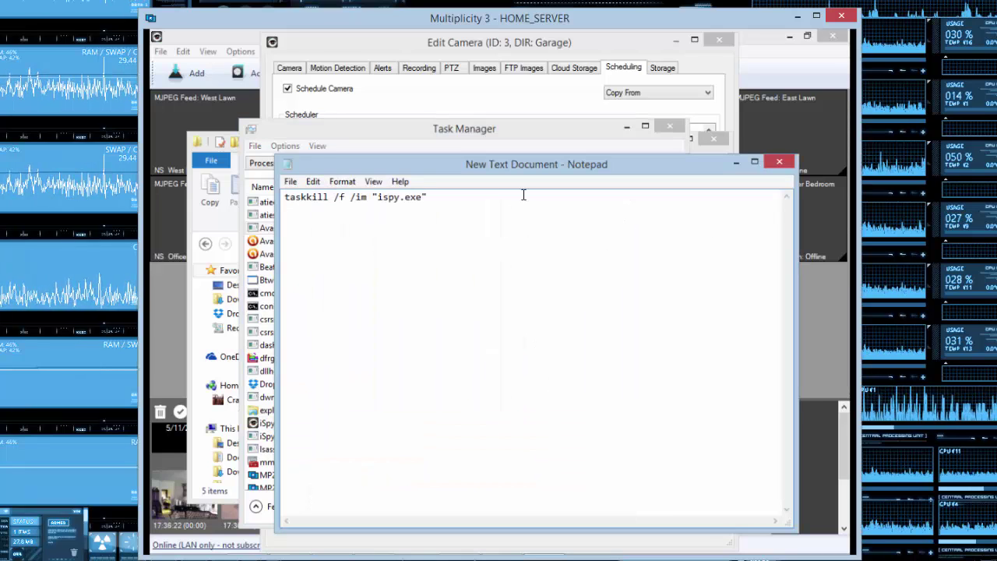
{"action": "left_click", "coordinate": [627, 126]}
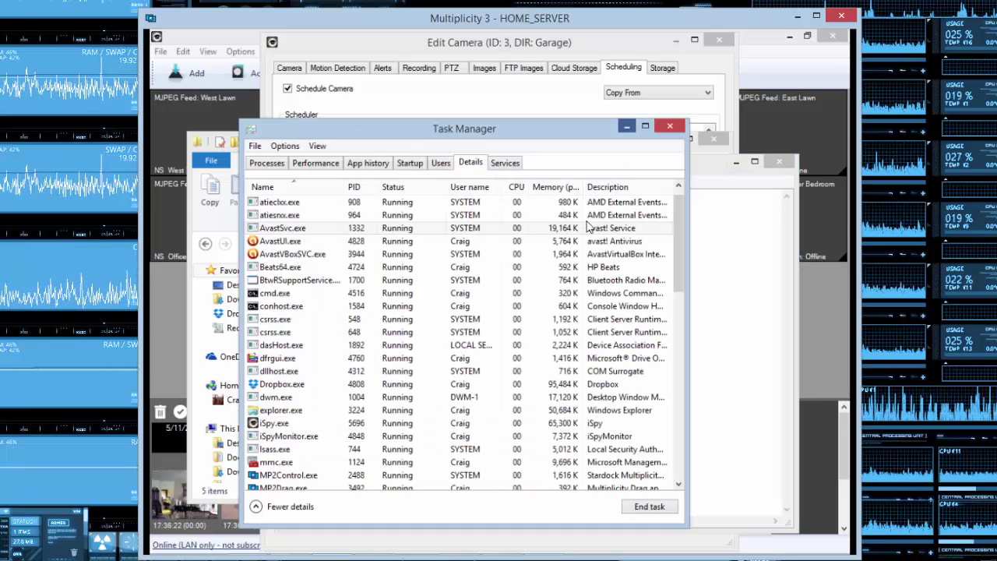
{"action": "left_click", "coordinate": [290, 181]}
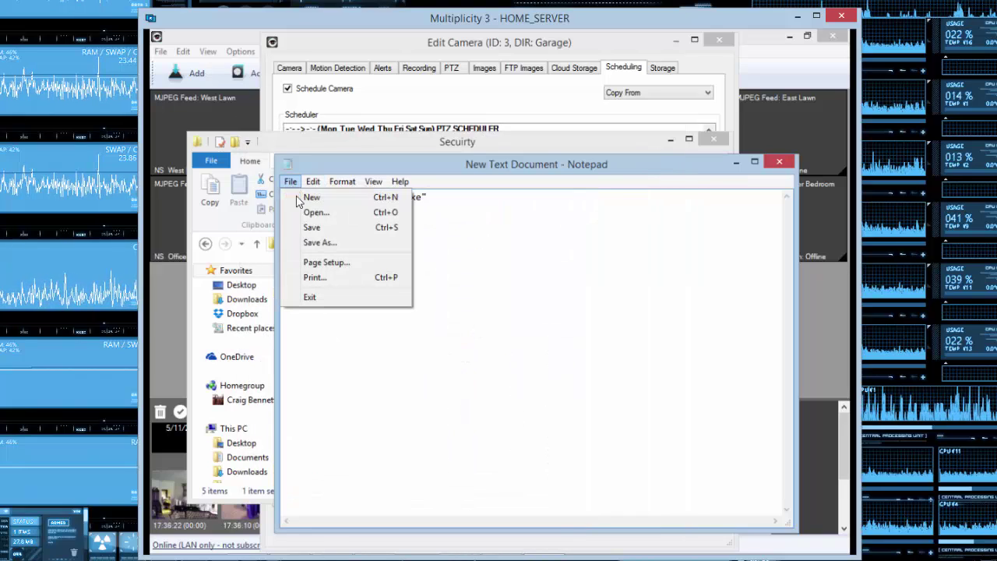
- Save the Notepad document as kill.bat
{"action": "left_click", "coordinate": [322, 242]}
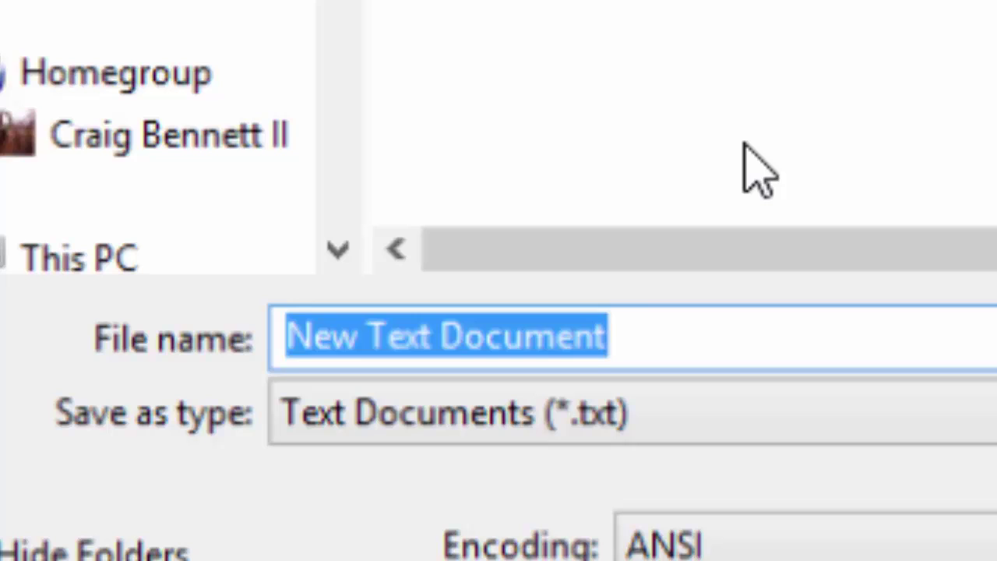
{"action": "type", "text": "kill."}
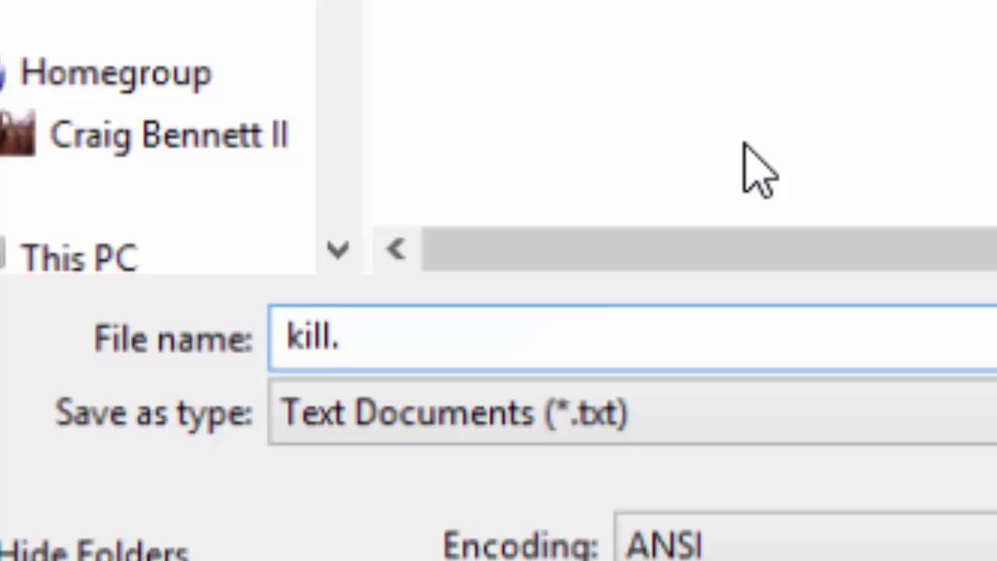
{"action": "type", "text": "baty"}
{"action": "key", "text": "BackSpace"}
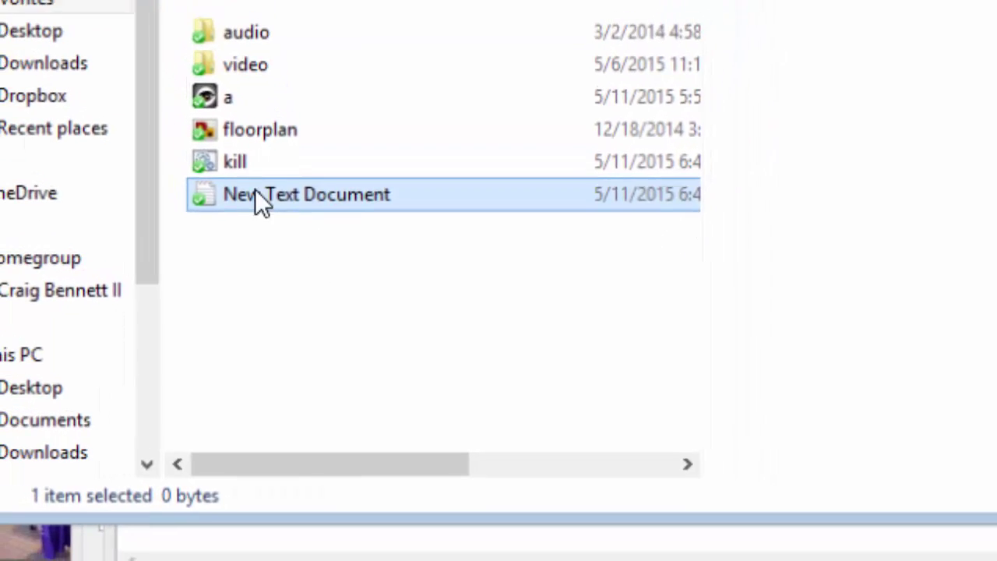
- Delete the leftover empty New Text Document from the folder
{"action": "left_click", "coordinate": [248, 164]}
{"action": "left_click", "coordinate": [261, 197]}
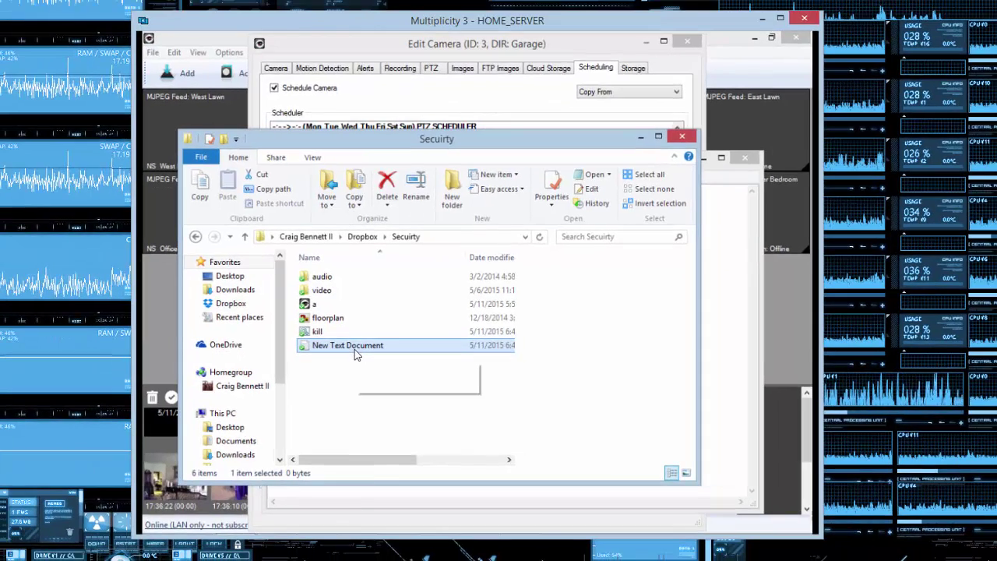
{"action": "key", "text": "Delete"}
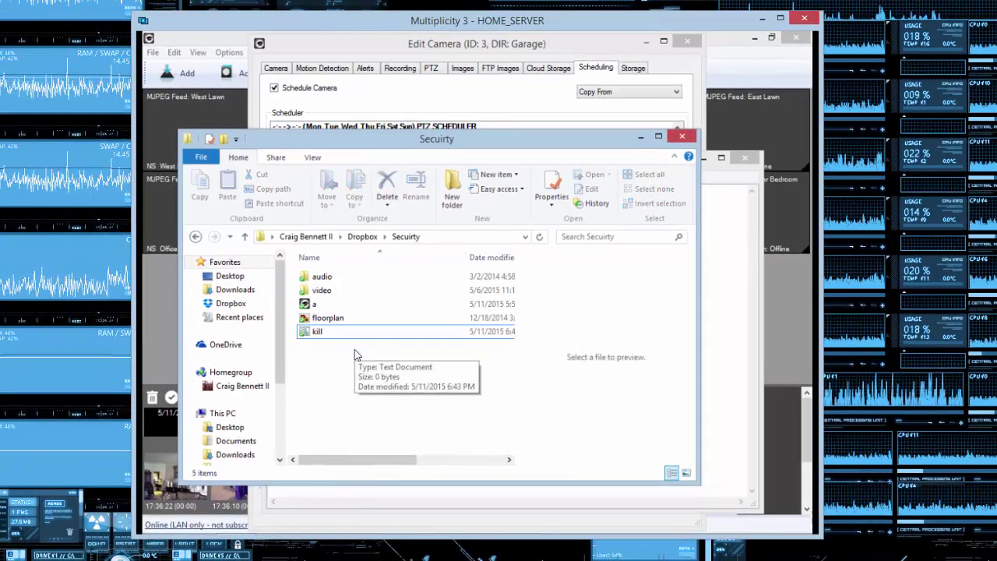
- Check kill.bat's contents, then run it to shut down iSpy
{"action": "double_click", "coordinate": [435, 336]}
{"action": "key", "text": "alt+F4"}
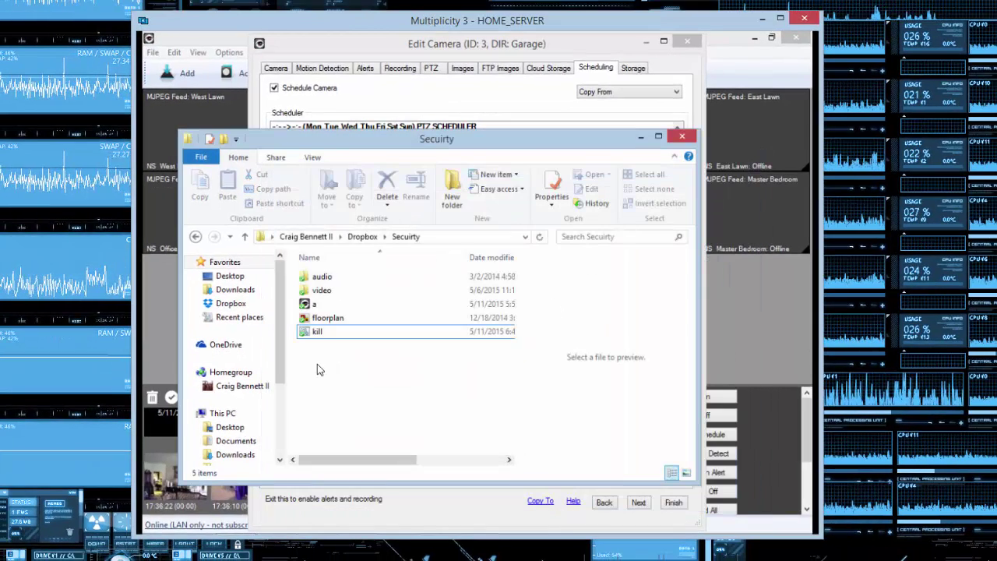
{"action": "left_click", "coordinate": [329, 328]}
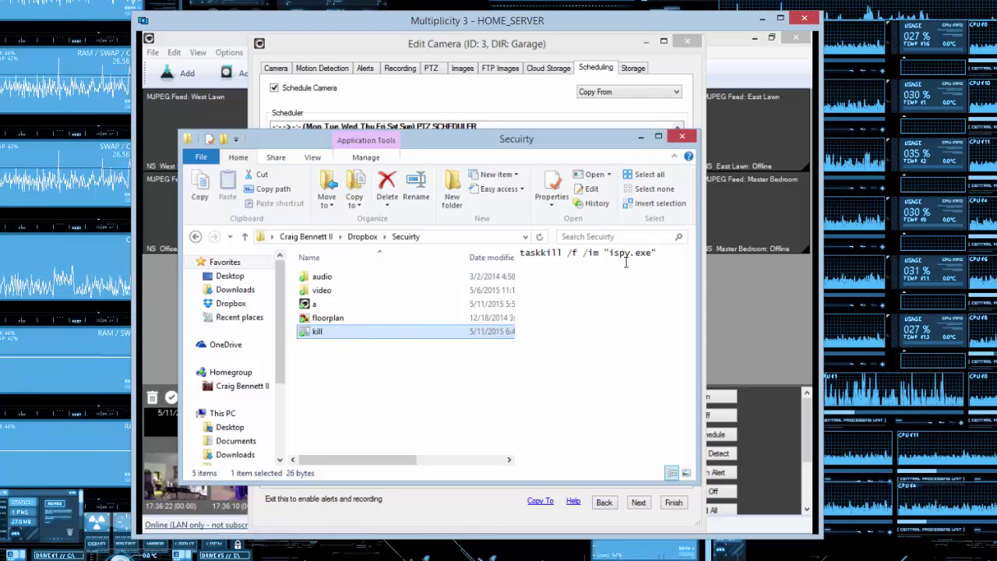
{"action": "double_click", "coordinate": [318, 335]}
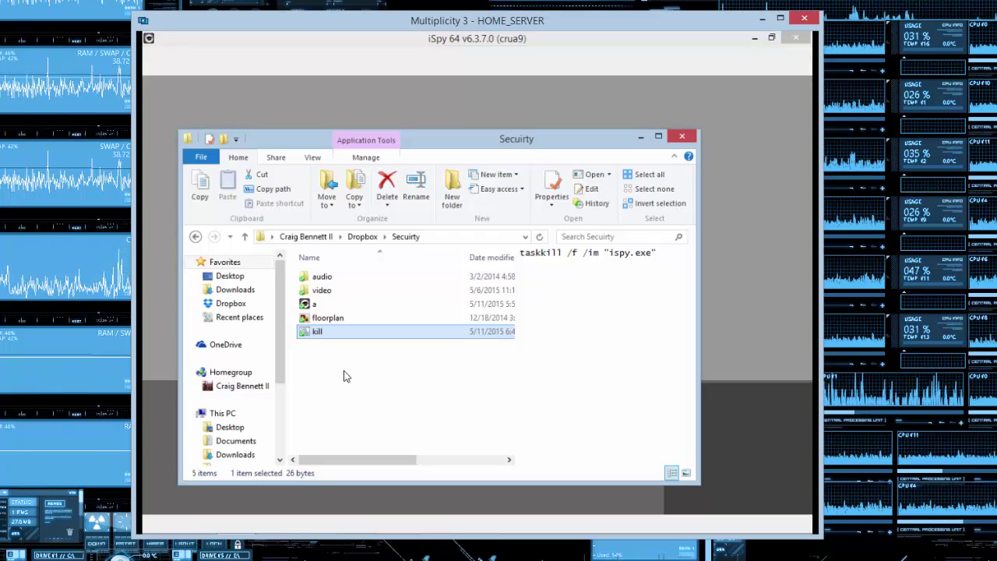
{"action": "double_click", "coordinate": [414, 133]}
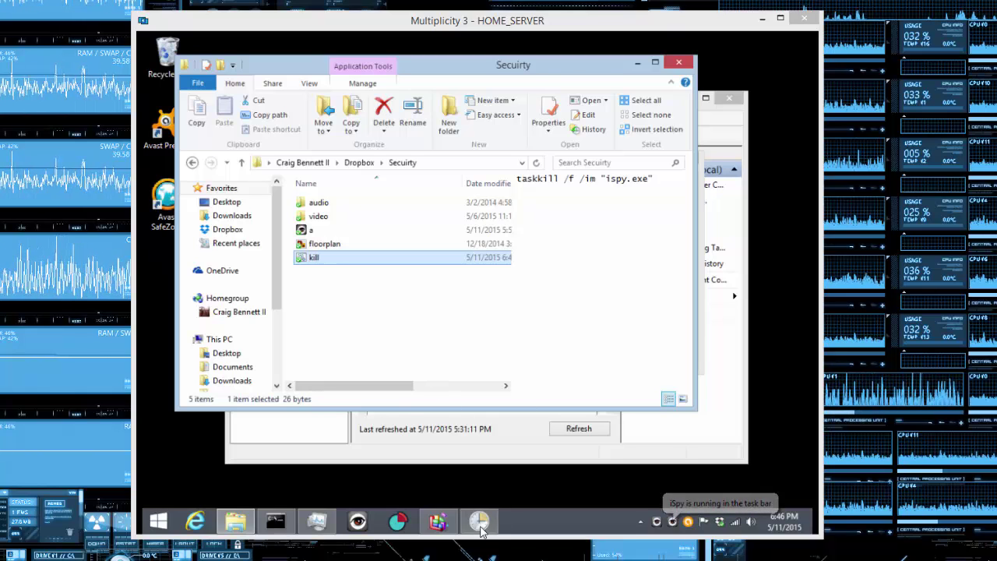
- Bring Task Scheduler forward and start a new task on its Actions tab
{"action": "mouse_move", "coordinate": [482, 530]}
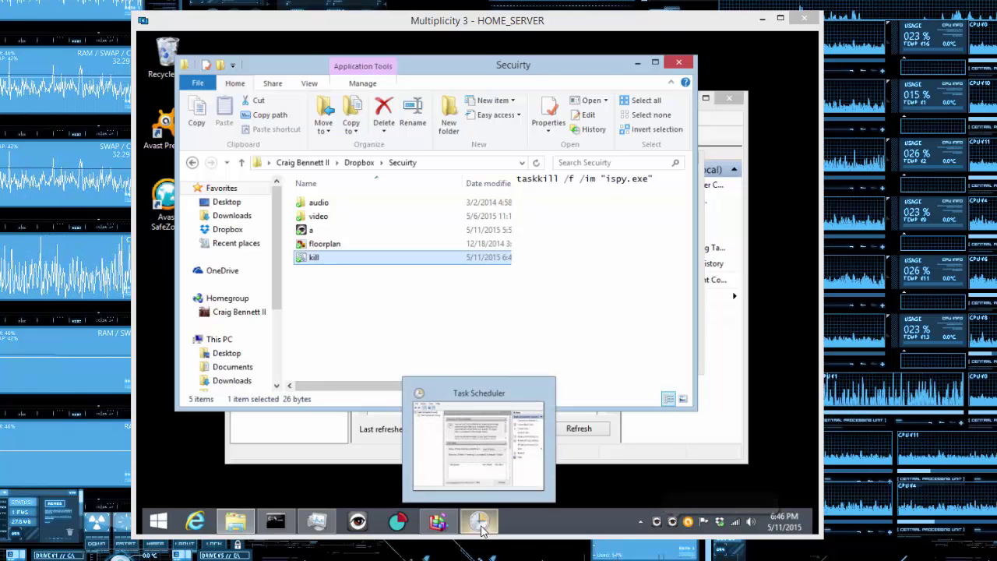
{"action": "left_click", "coordinate": [481, 526]}
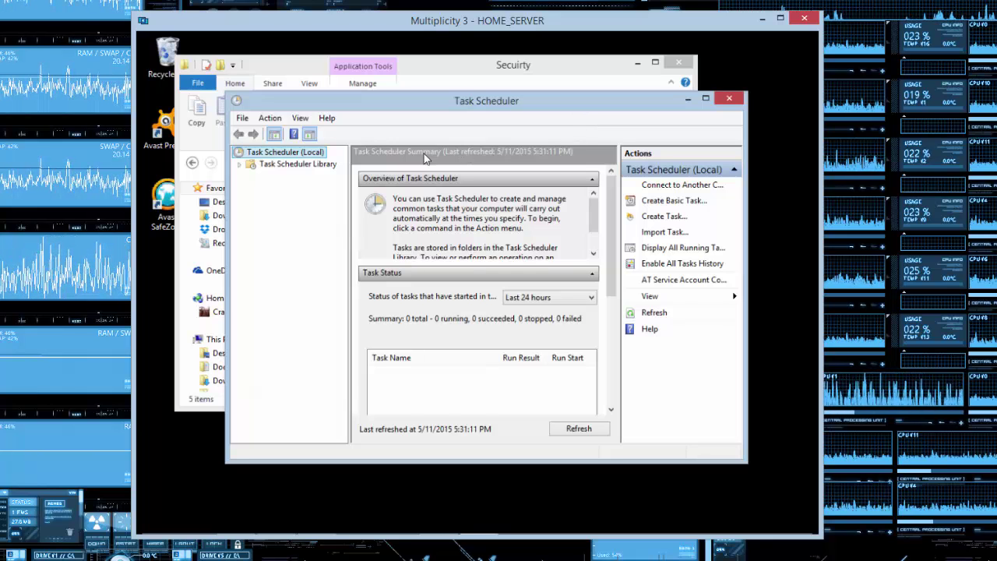
{"action": "left_click", "coordinate": [668, 219]}
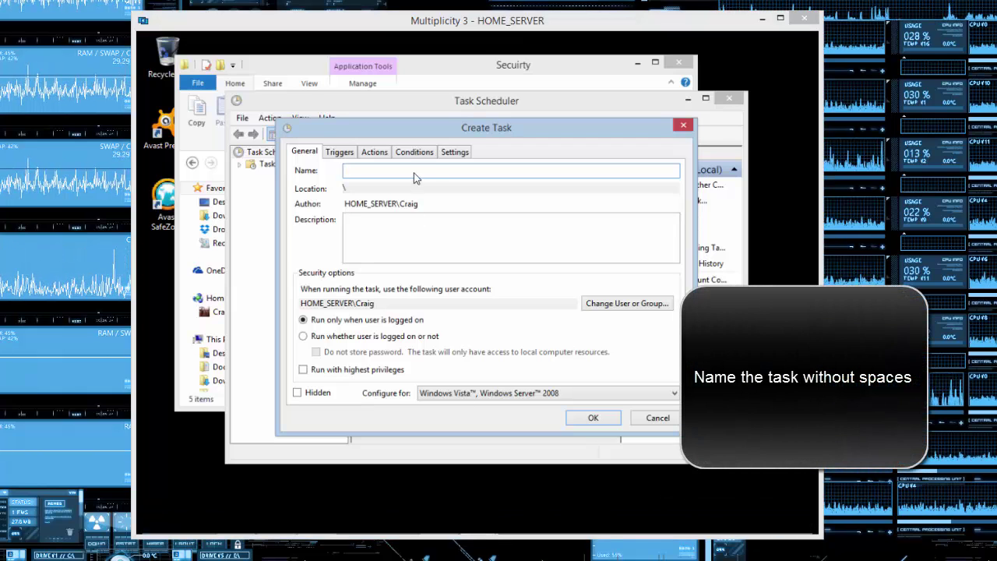
{"action": "left_click", "coordinate": [374, 152]}
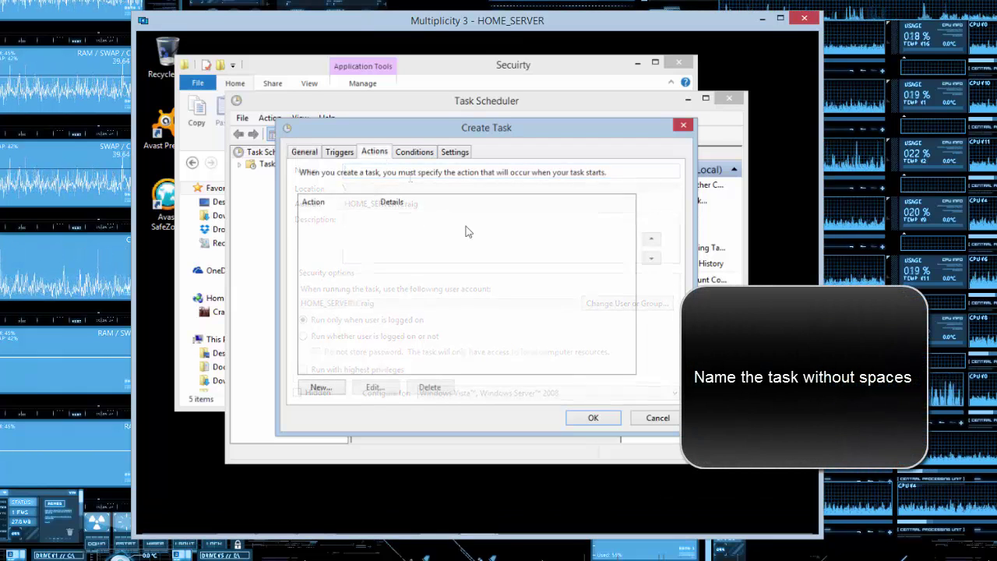
- Add a 'Start a program' action running kill.bat from the Dropbox folder
{"action": "left_click", "coordinate": [321, 388]}
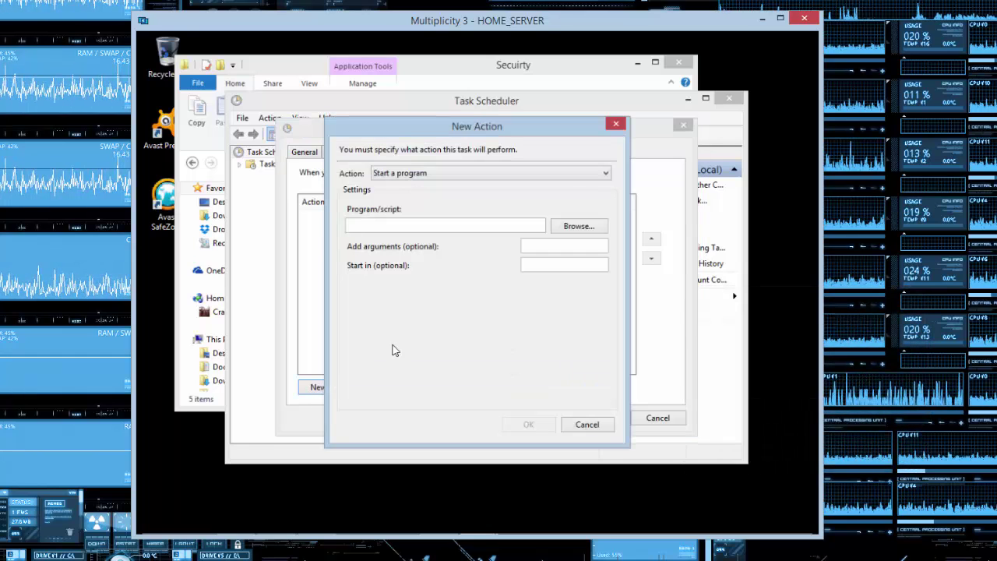
{"action": "left_click", "coordinate": [585, 231]}
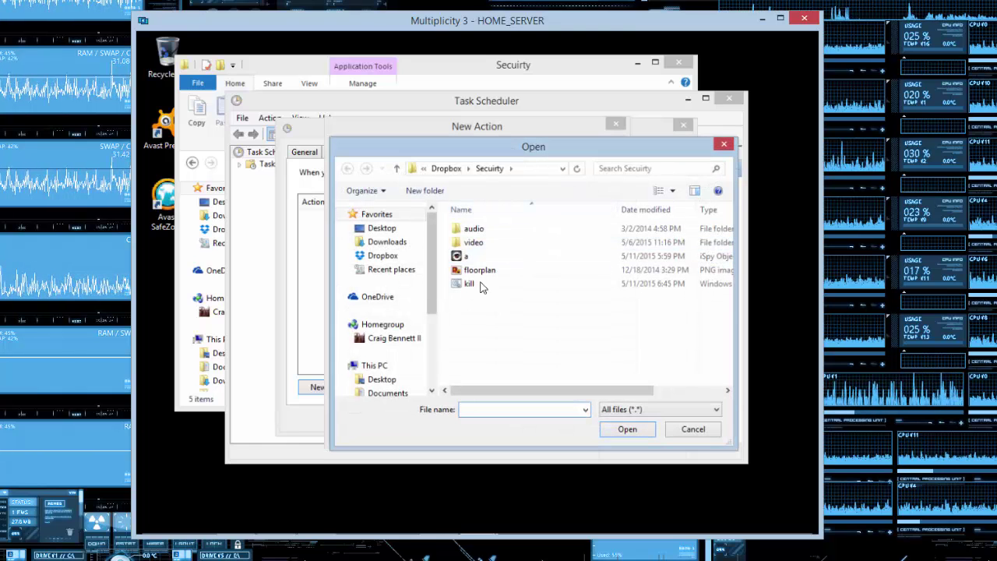
{"action": "left_click", "coordinate": [470, 284]}
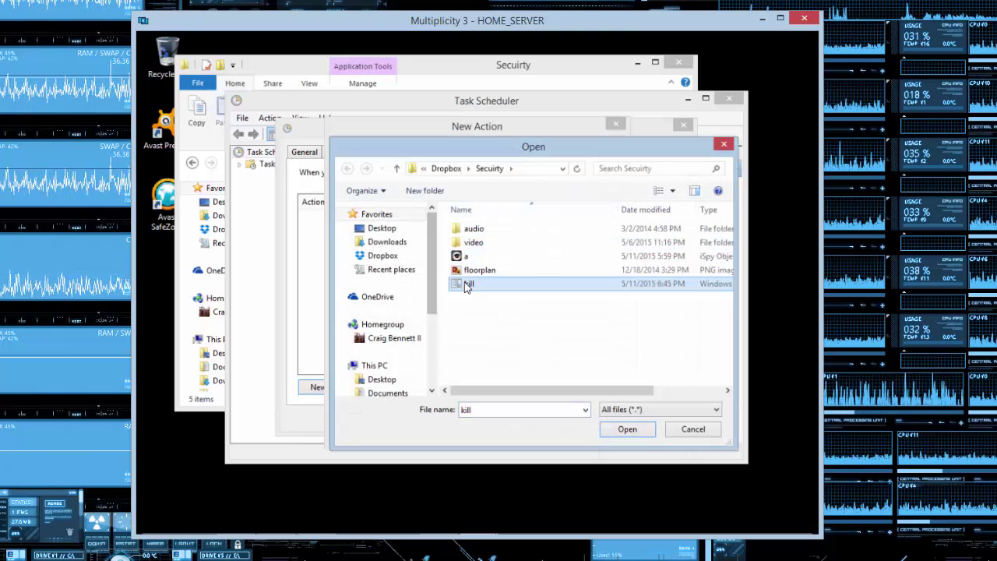
{"action": "left_click", "coordinate": [631, 433]}
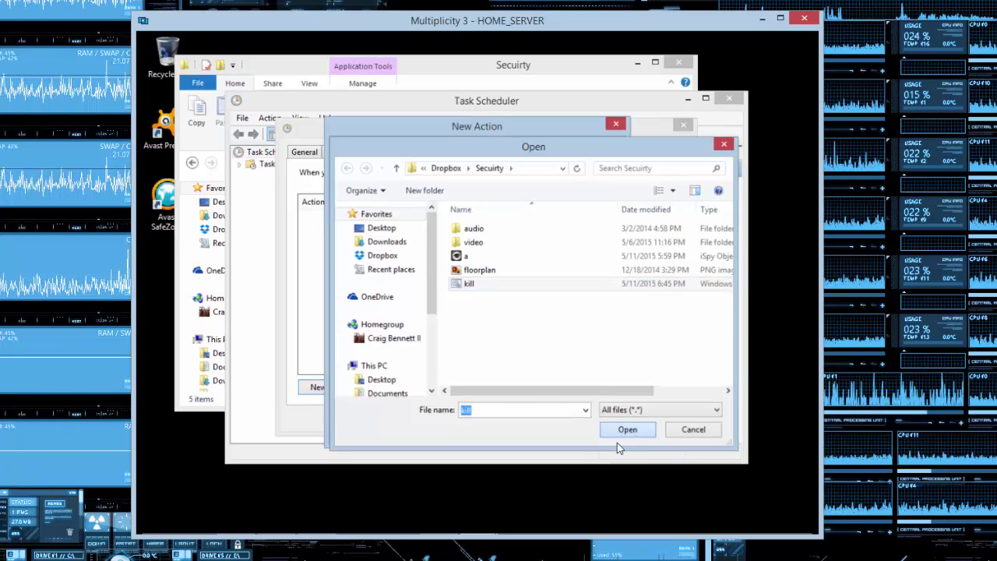
{"action": "double_click", "coordinate": [469, 284]}
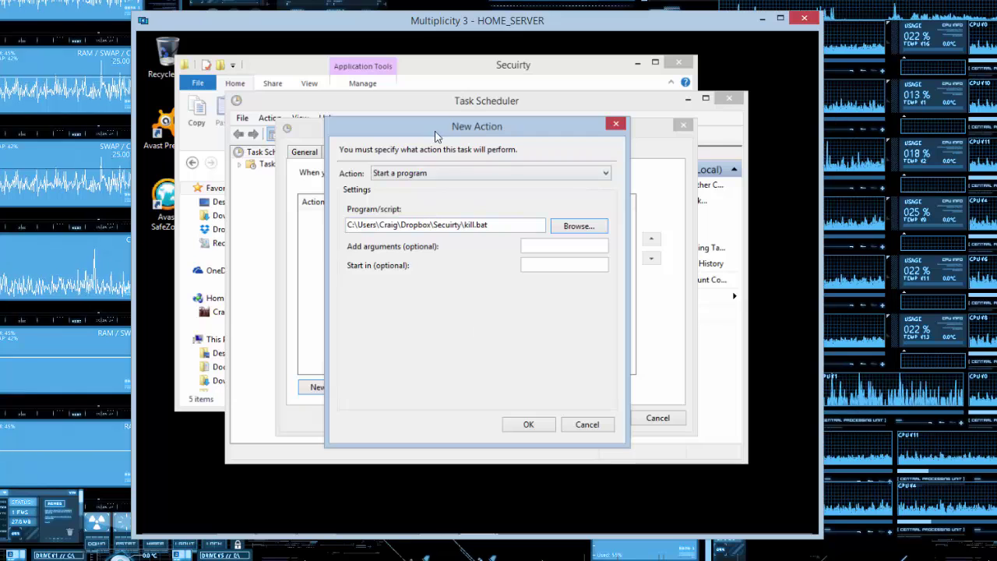
{"action": "left_click", "coordinate": [412, 174]}
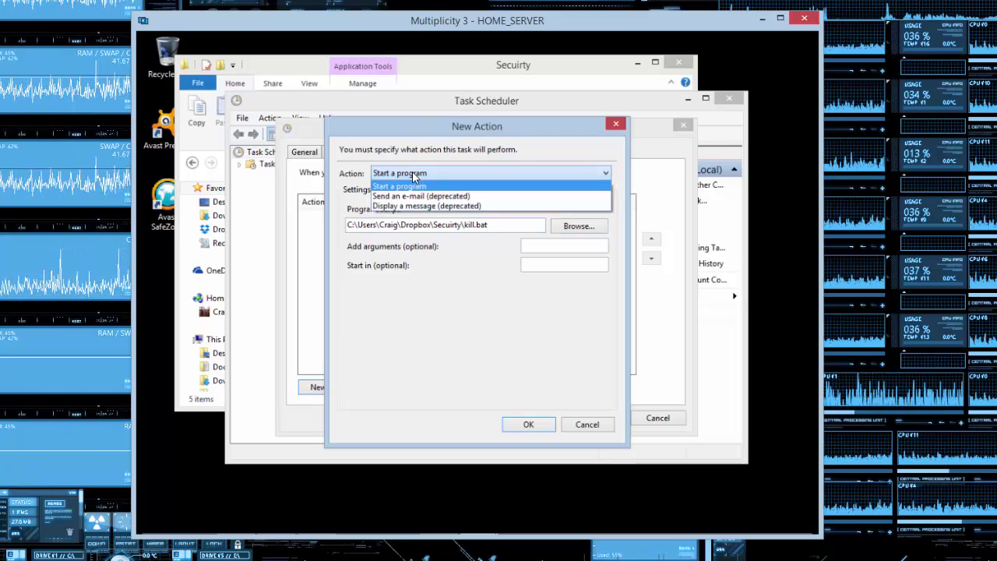
{"action": "left_click", "coordinate": [413, 176]}
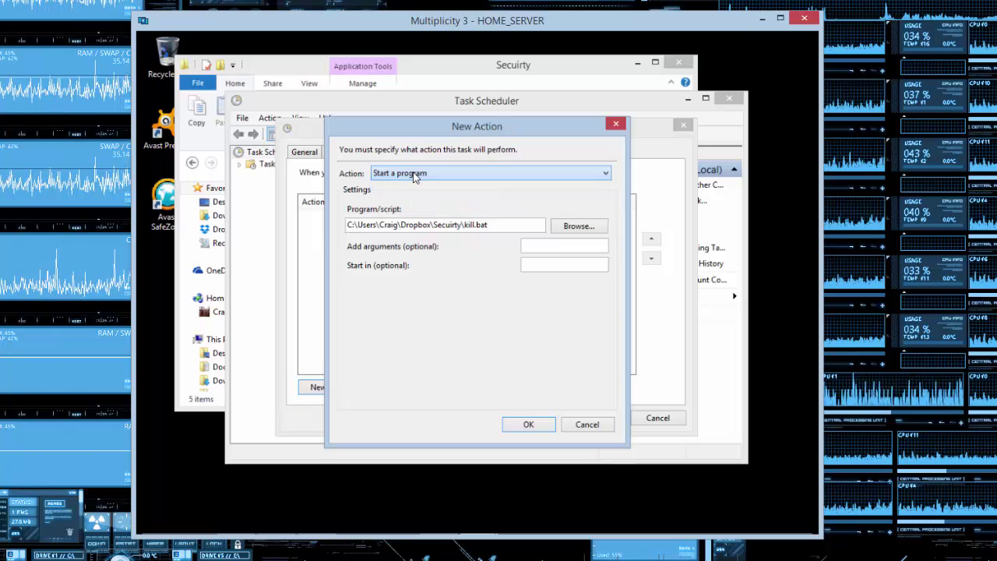
{"action": "left_click", "coordinate": [530, 425]}
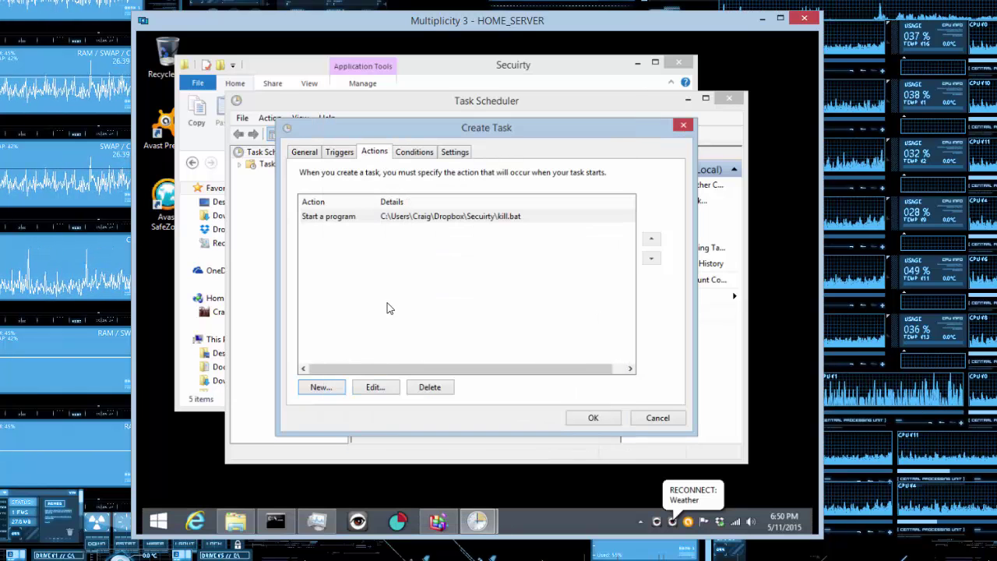
- Add a Daily trigger repeating every 1 hour indefinitely, then create the ispy-restart task
{"action": "left_click", "coordinate": [347, 152]}
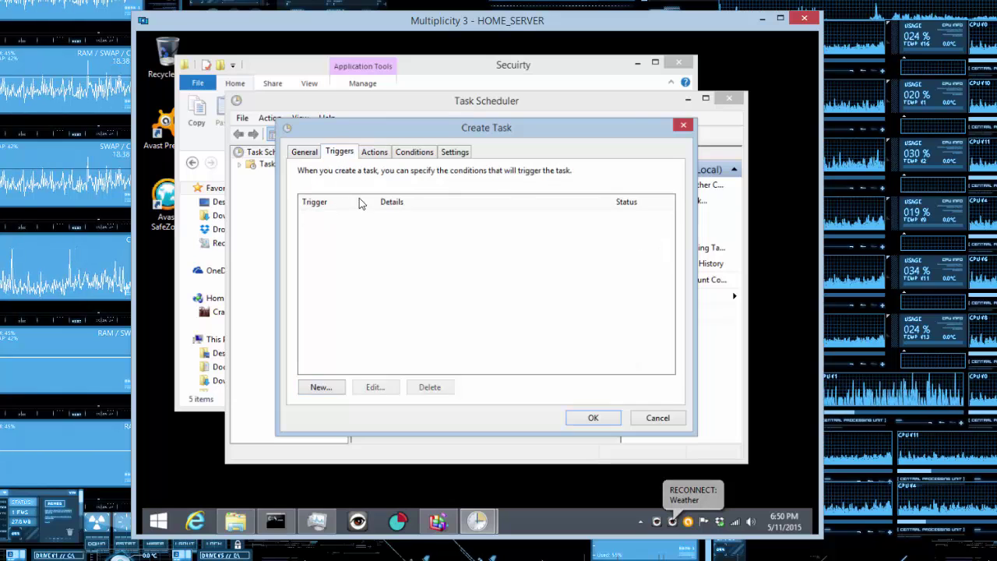
{"action": "left_click", "coordinate": [333, 389]}
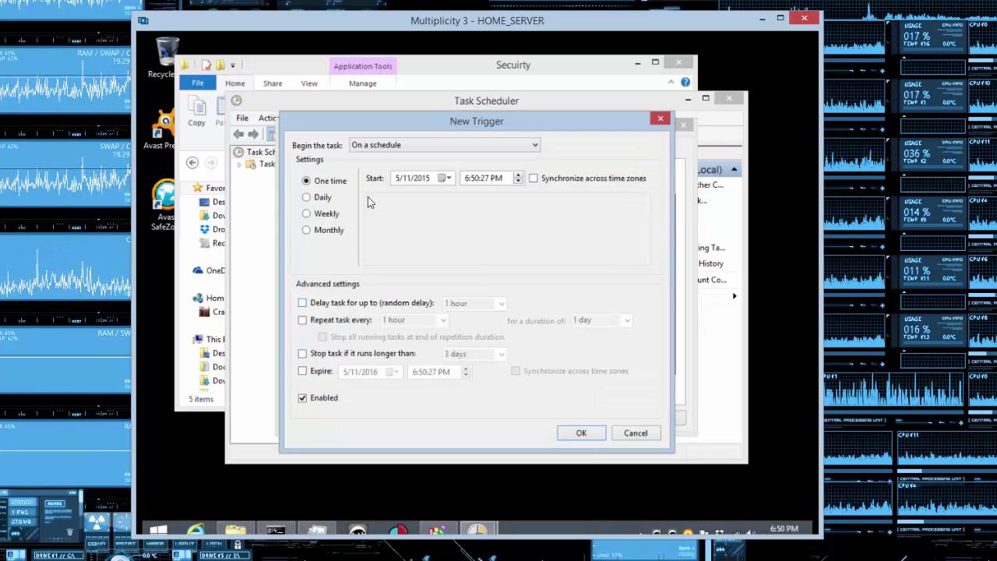
{"action": "left_click", "coordinate": [306, 198]}
{"action": "left_click", "coordinate": [302, 320]}
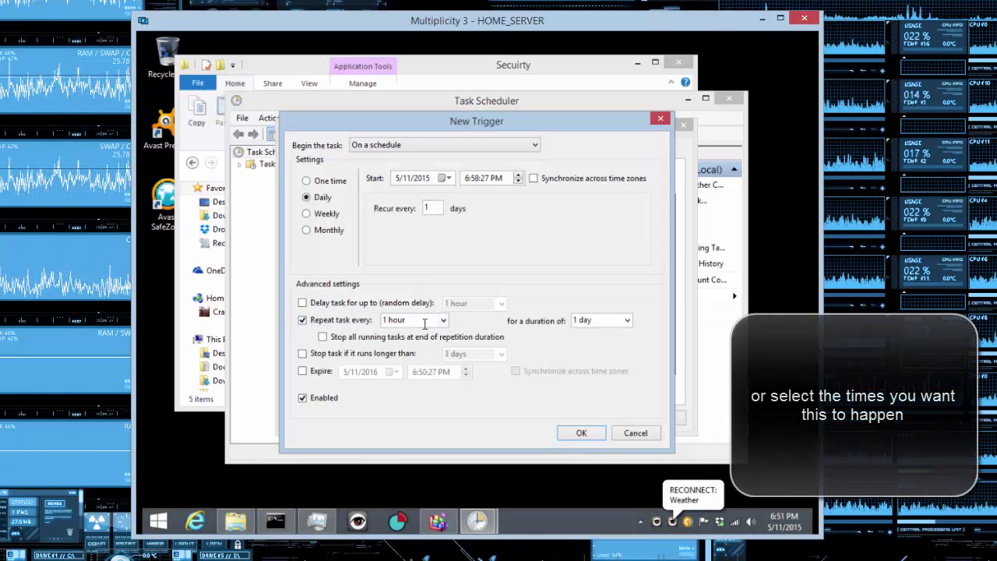
{"action": "left_click", "coordinate": [628, 320]}
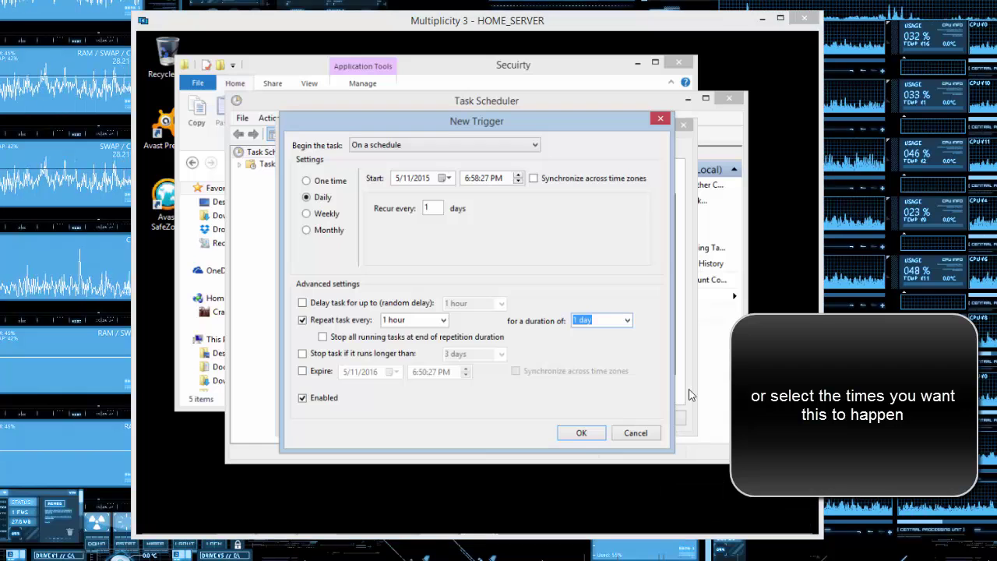
{"action": "left_click", "coordinate": [627, 322]}
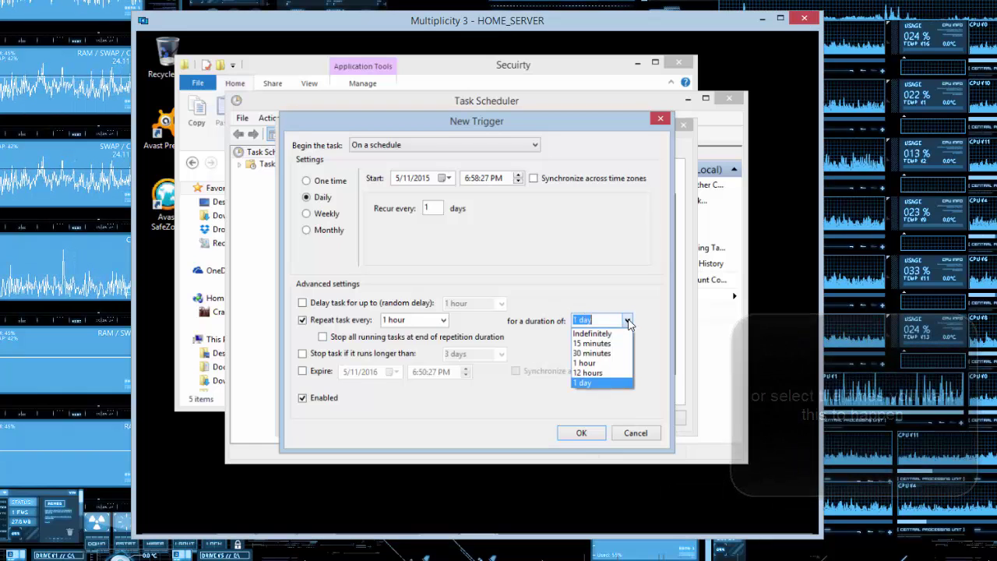
{"action": "left_click", "coordinate": [600, 335]}
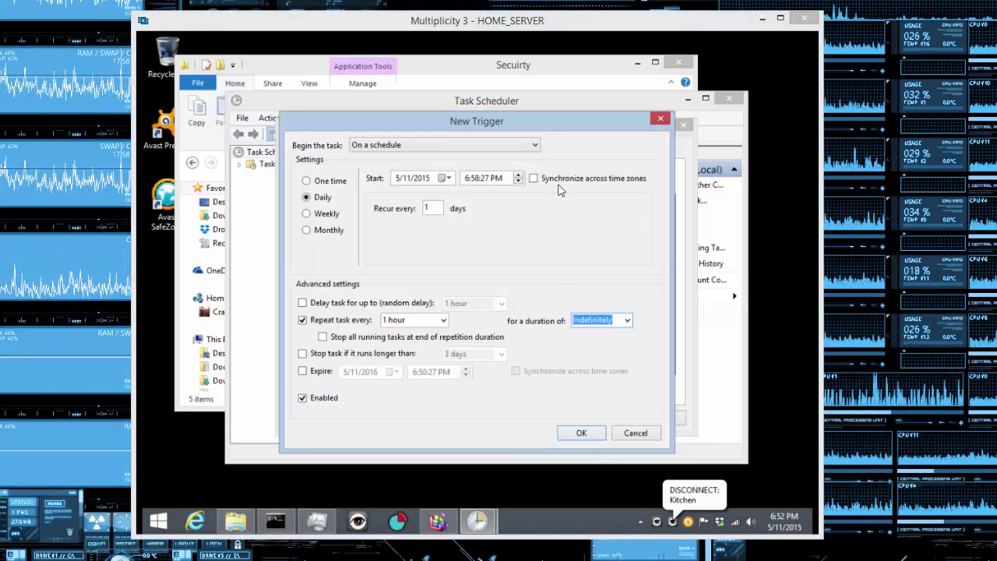
{"action": "left_click", "coordinate": [580, 435]}
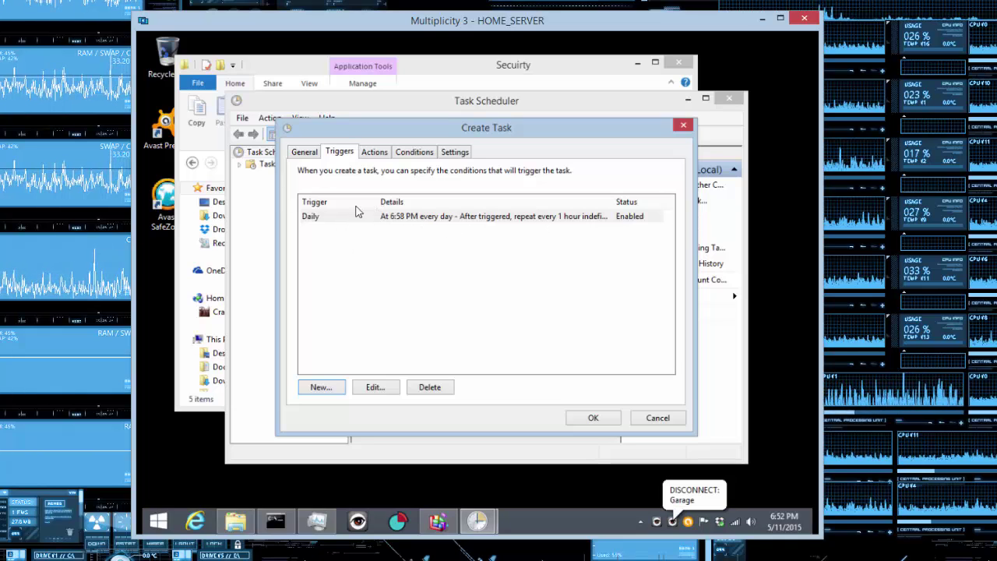
{"action": "left_click", "coordinate": [593, 418]}
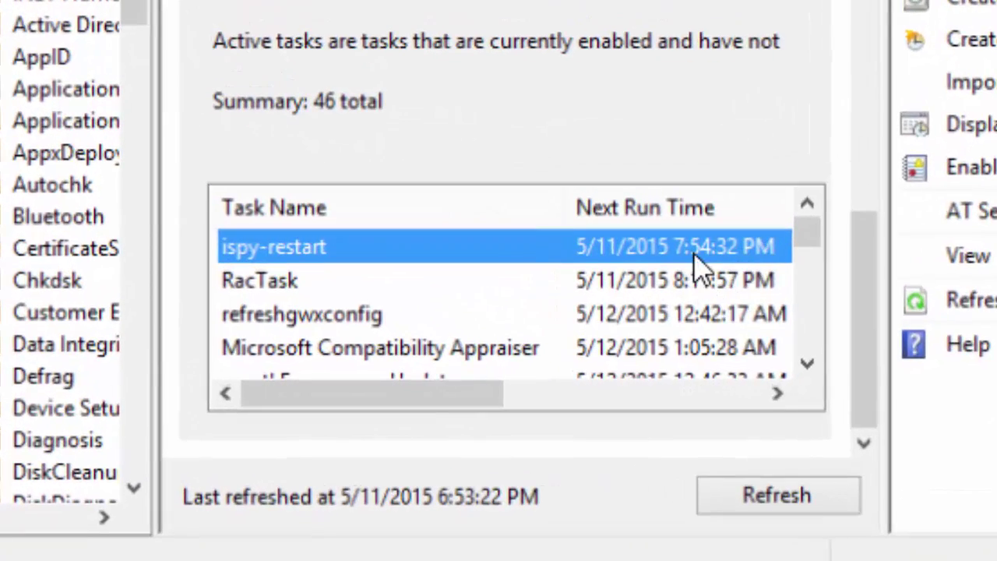
- Open ispy-restart from Active Tasks, review its Triggers, and maximize Task Scheduler
{"action": "double_click", "coordinate": [696, 259]}
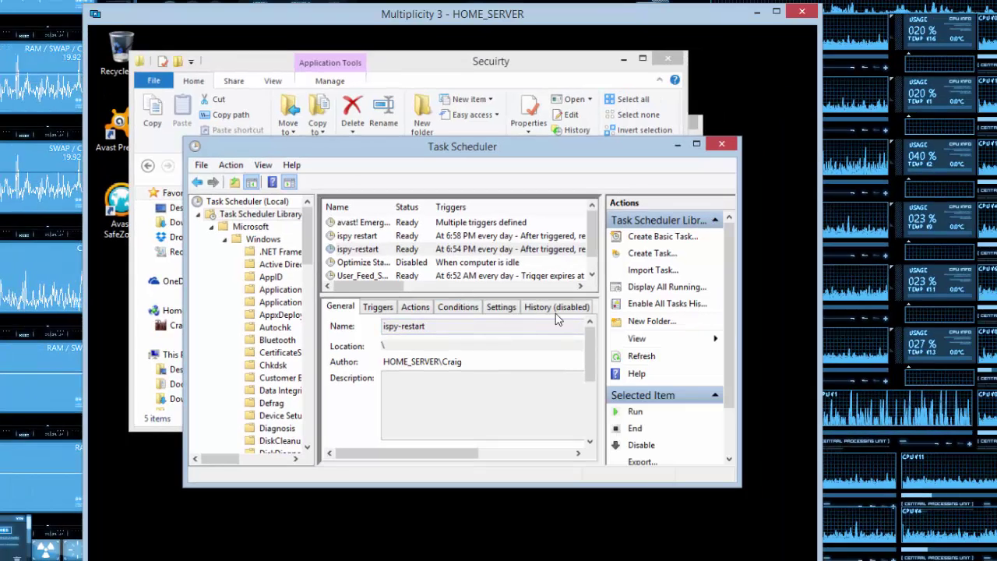
{"action": "left_click", "coordinate": [376, 307]}
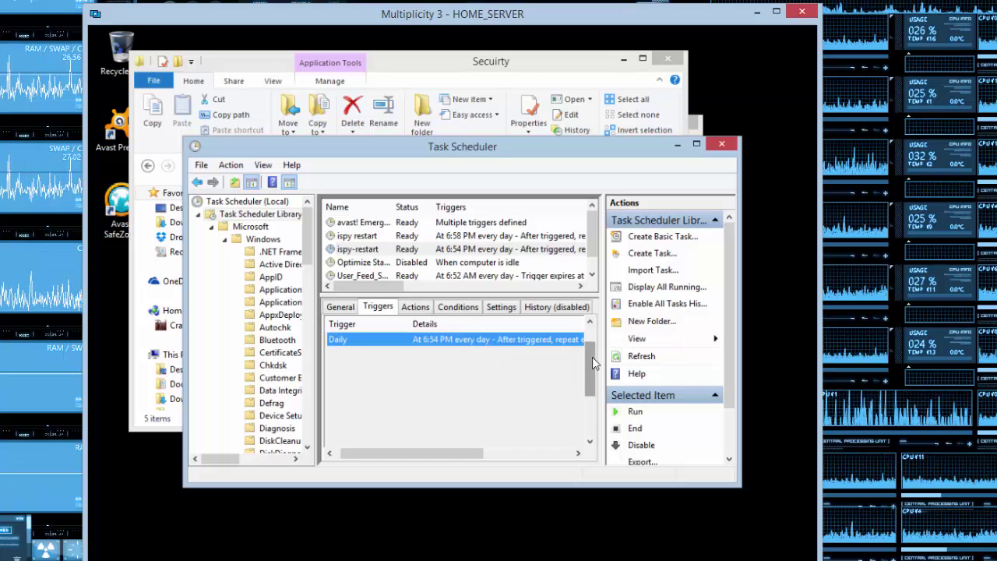
{"action": "left_click_drag", "start_coordinate": [592, 357], "coordinate": [595, 389]}
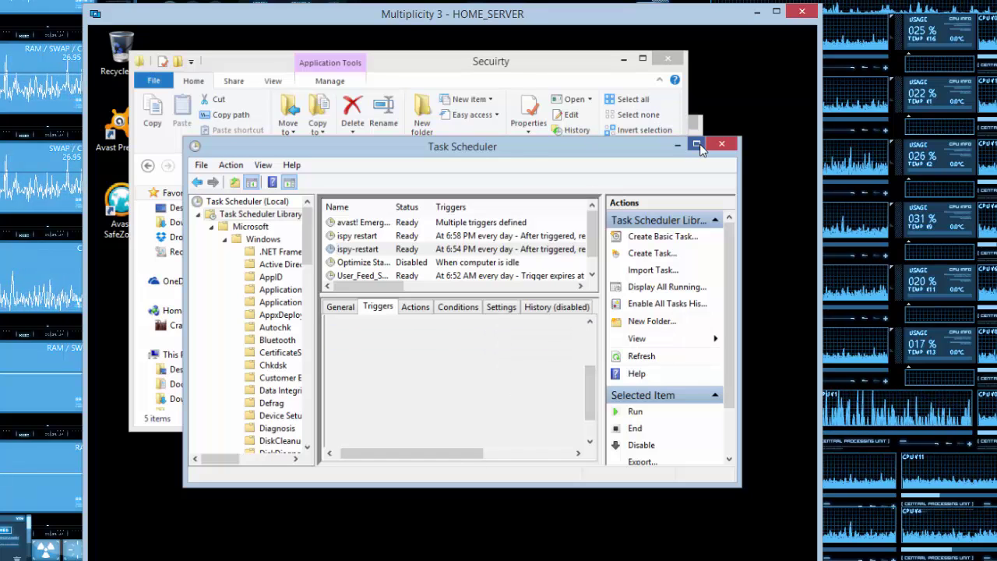
{"action": "left_click", "coordinate": [703, 144]}
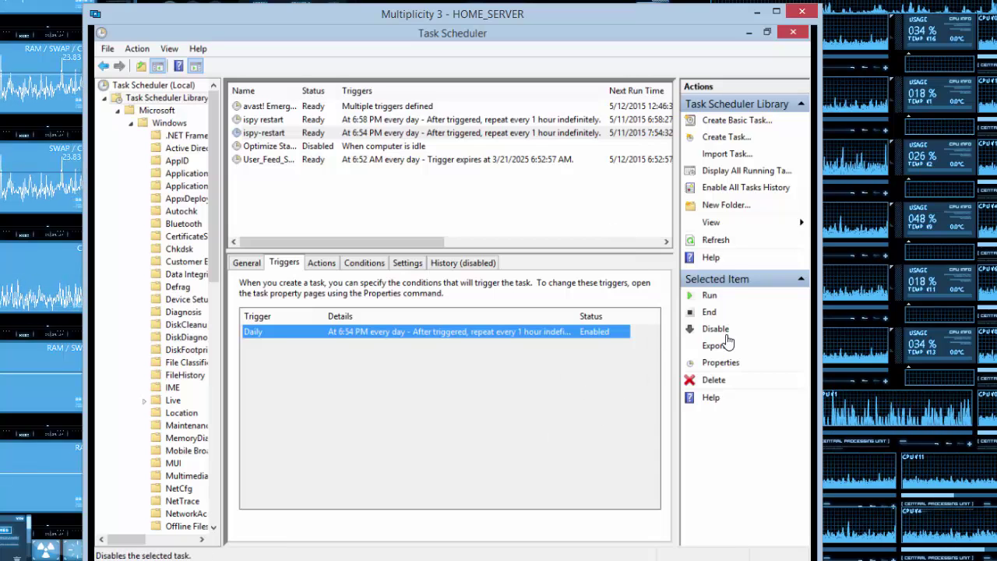
{"action": "left_click", "coordinate": [731, 362]}
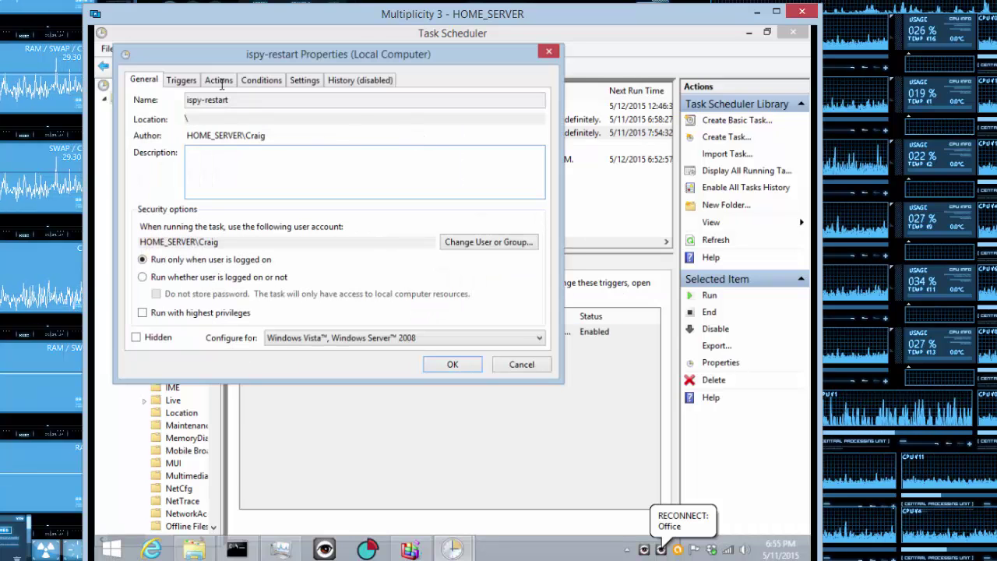
- Edit the Daily trigger's start time to 6:58 PM
{"action": "left_click", "coordinate": [181, 81]}
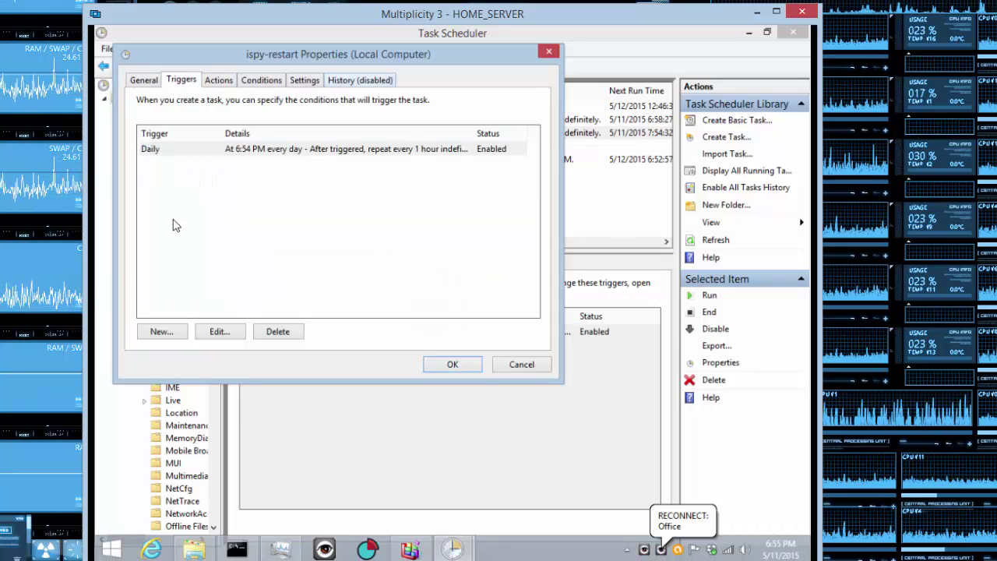
{"action": "left_click", "coordinate": [218, 332]}
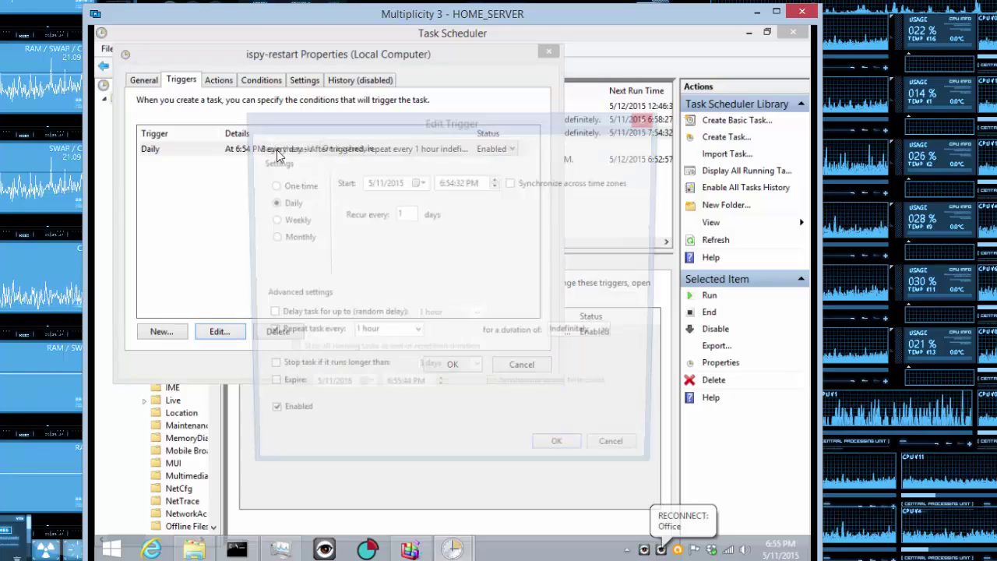
{"action": "left_click", "coordinate": [452, 182]}
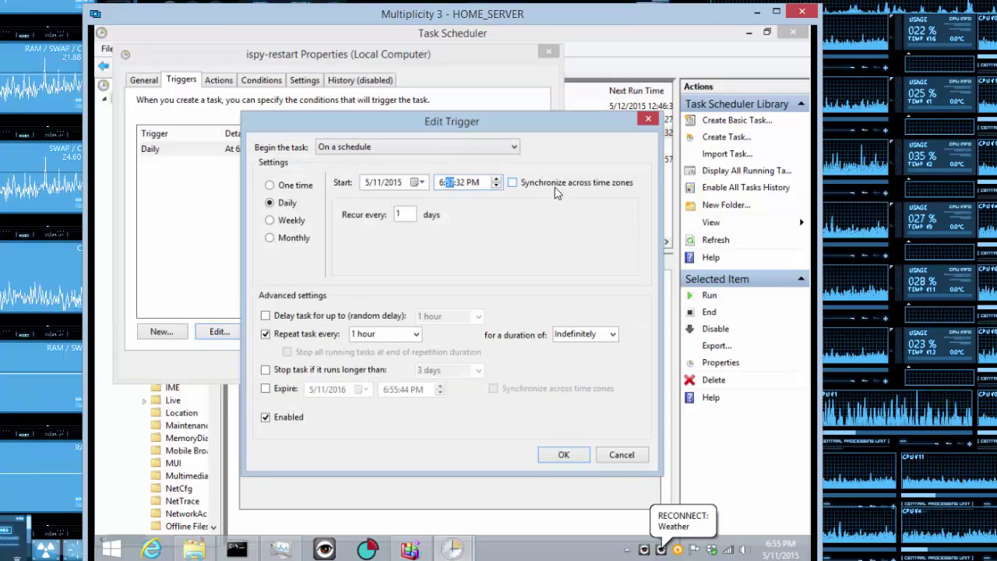
{"action": "key", "text": "Up"}
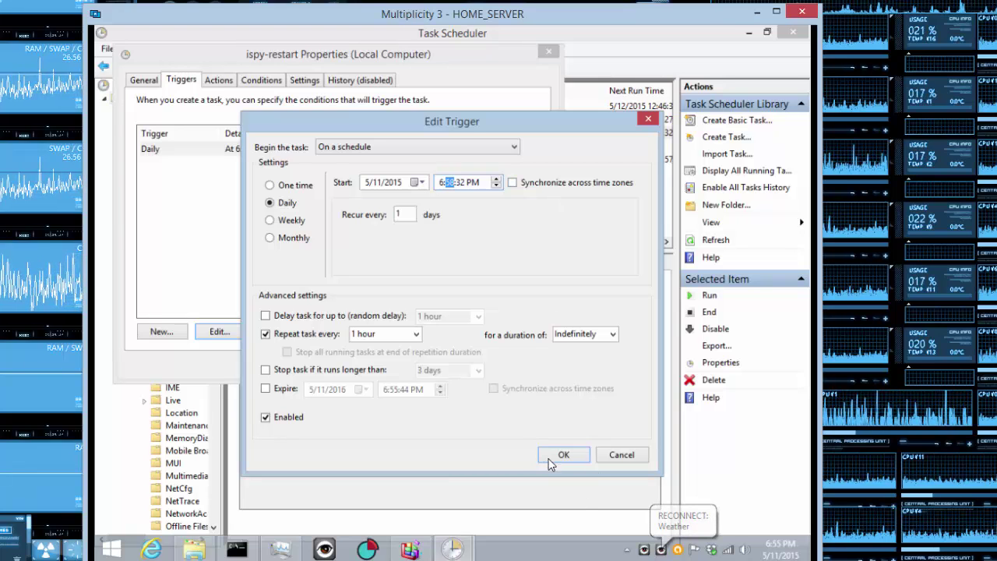
{"action": "left_click", "coordinate": [561, 454]}
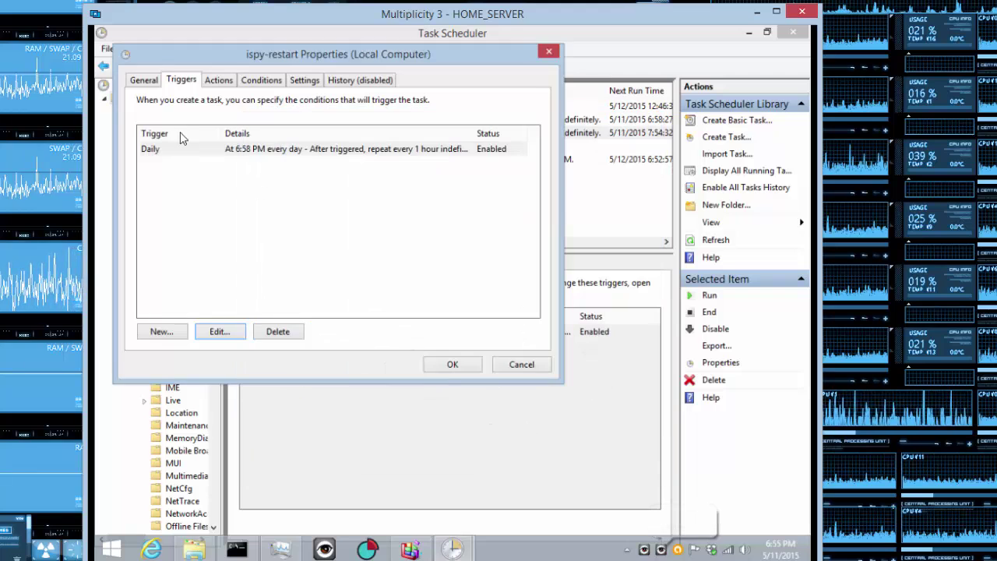
- Review the task's name ispy-restart, its conditions, triggers and kill.bat action
{"action": "left_click", "coordinate": [153, 81]}
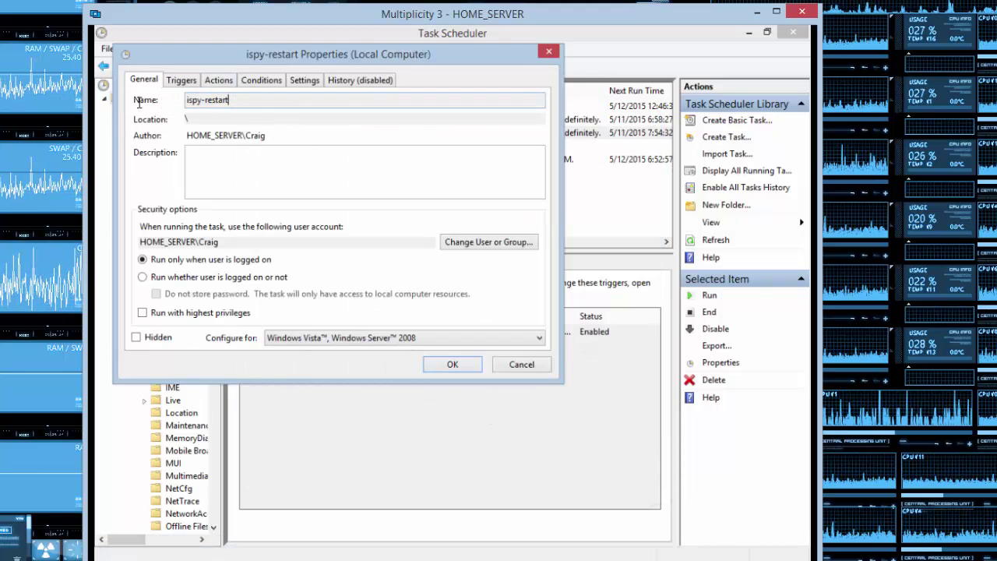
{"action": "left_click_drag", "start_coordinate": [185, 100], "coordinate": [267, 105]}
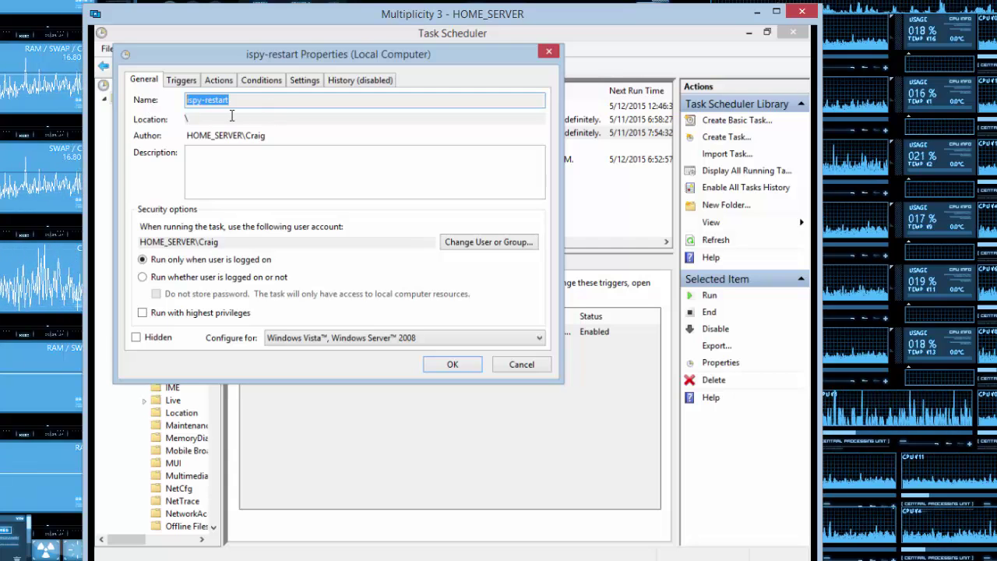
{"action": "left_click", "coordinate": [227, 101]}
{"action": "left_click", "coordinate": [263, 83]}
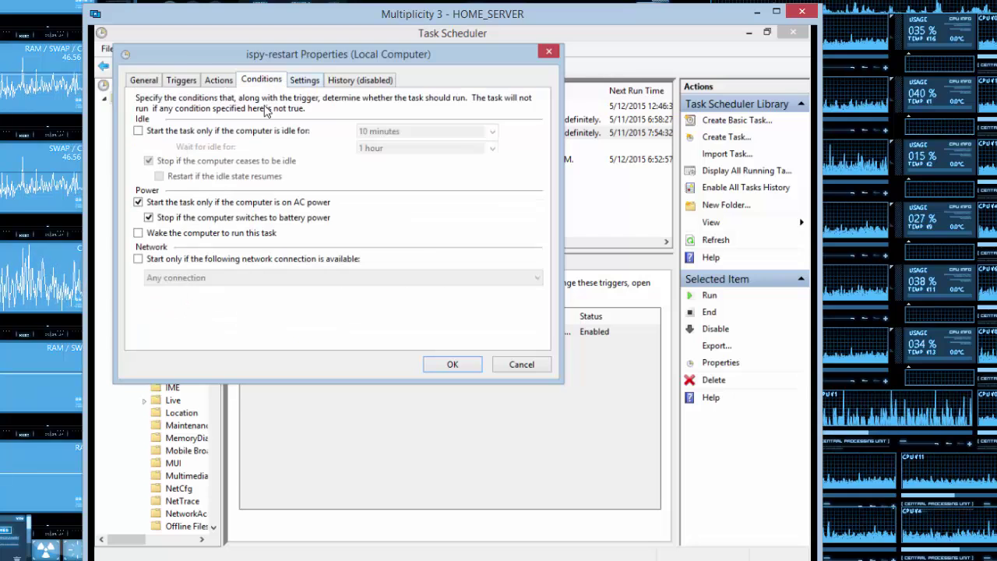
{"action": "left_click", "coordinate": [196, 82]}
{"action": "left_click", "coordinate": [215, 83]}
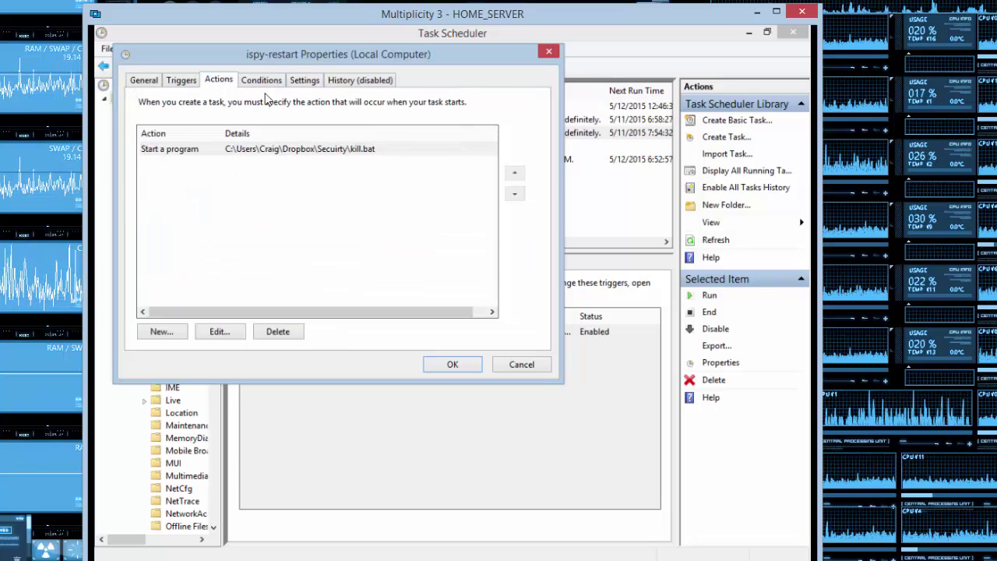